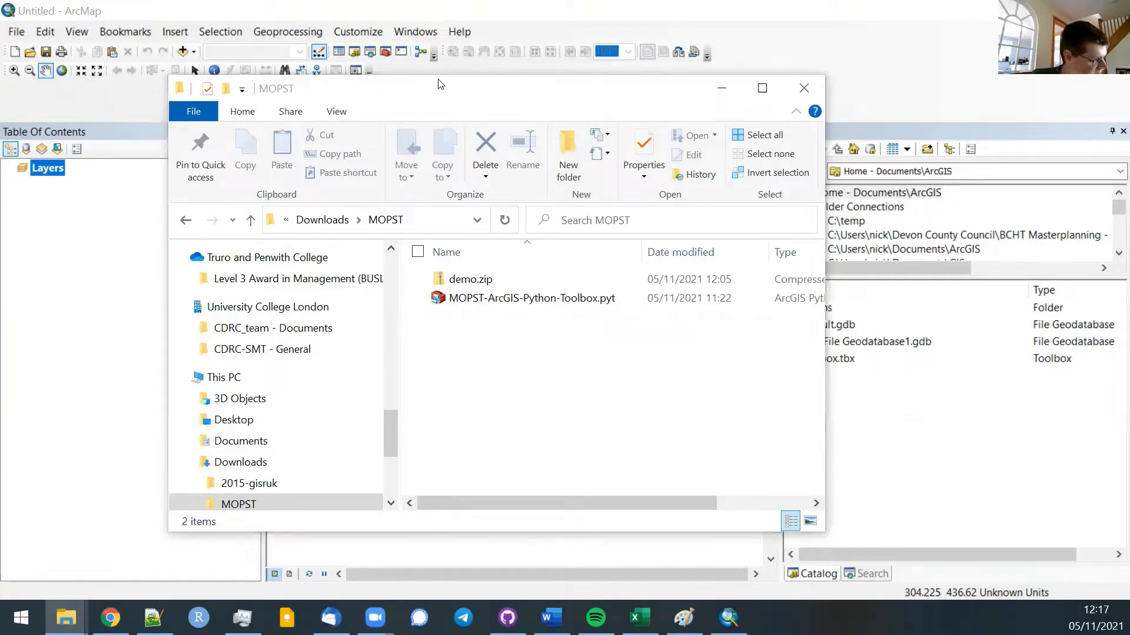
Extract demo.zip in the MOPST downloads folder into its own demo folder with 7-Zip.
{"action": "left_click_drag", "start_coordinate": [425, 86], "coordinate": [442, 78]}
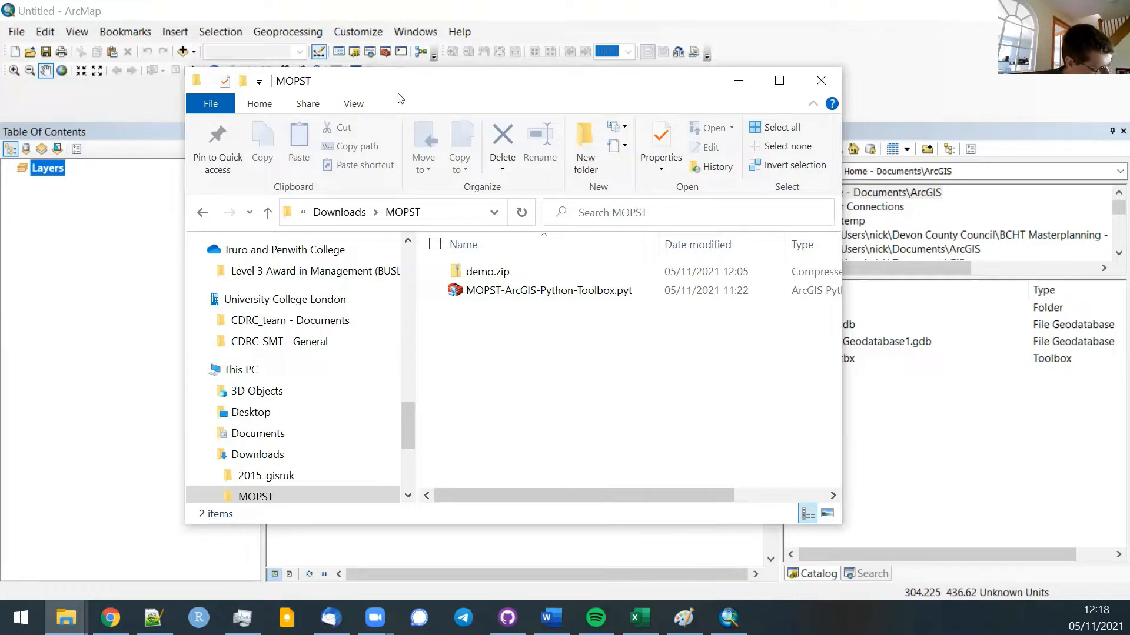
{"action": "left_click_drag", "start_coordinate": [437, 83], "coordinate": [419, 76]}
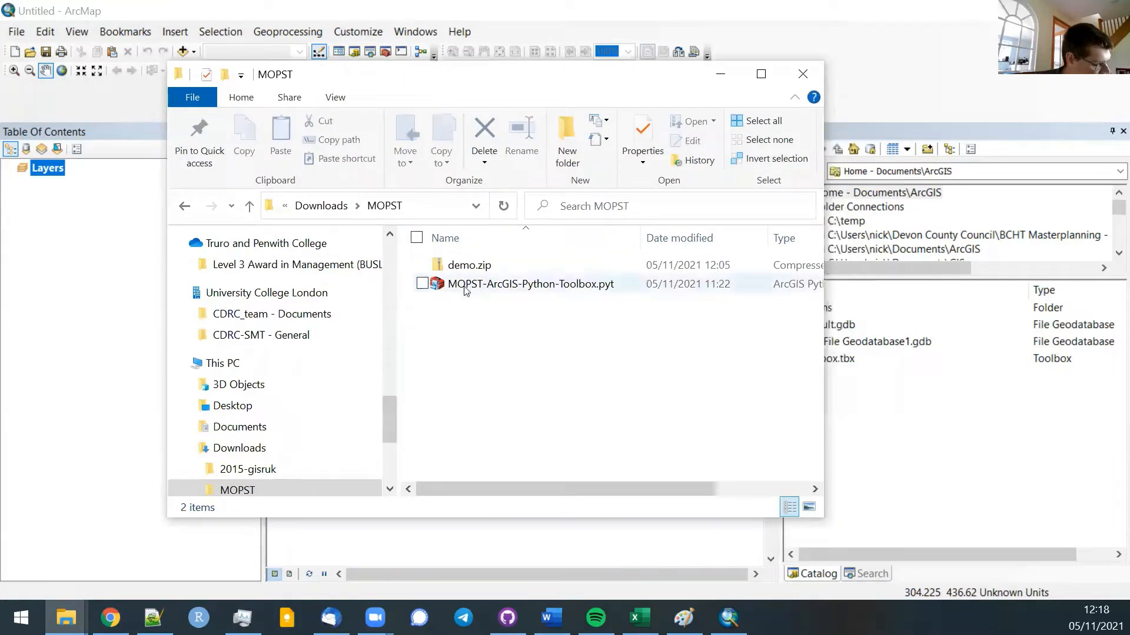
{"action": "left_click", "coordinate": [487, 268]}
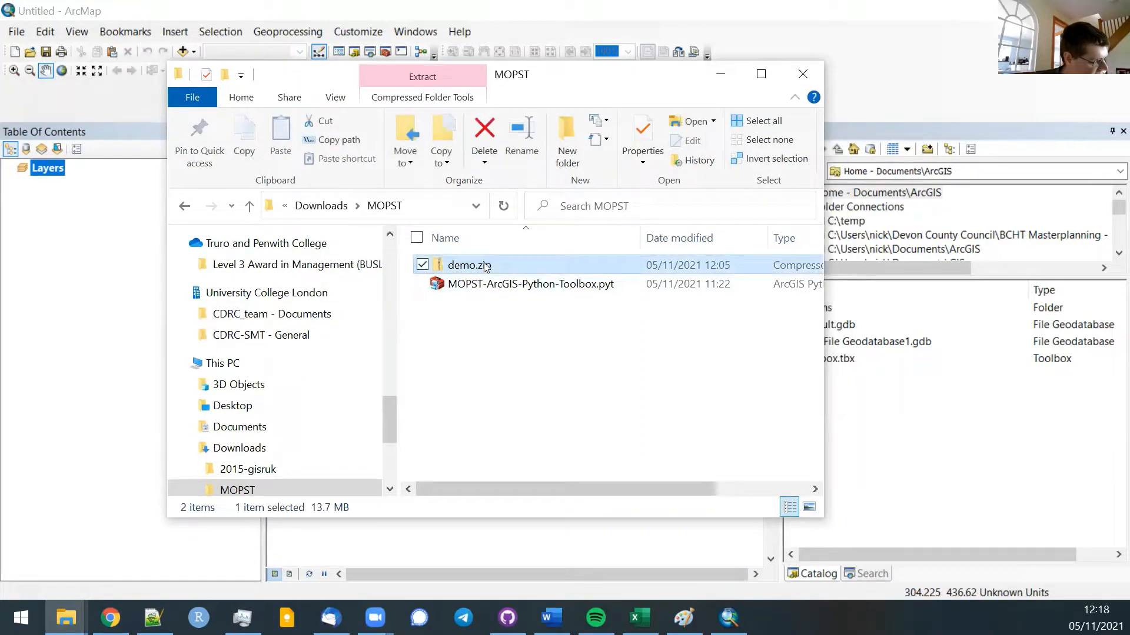
{"action": "left_click", "coordinate": [477, 285]}
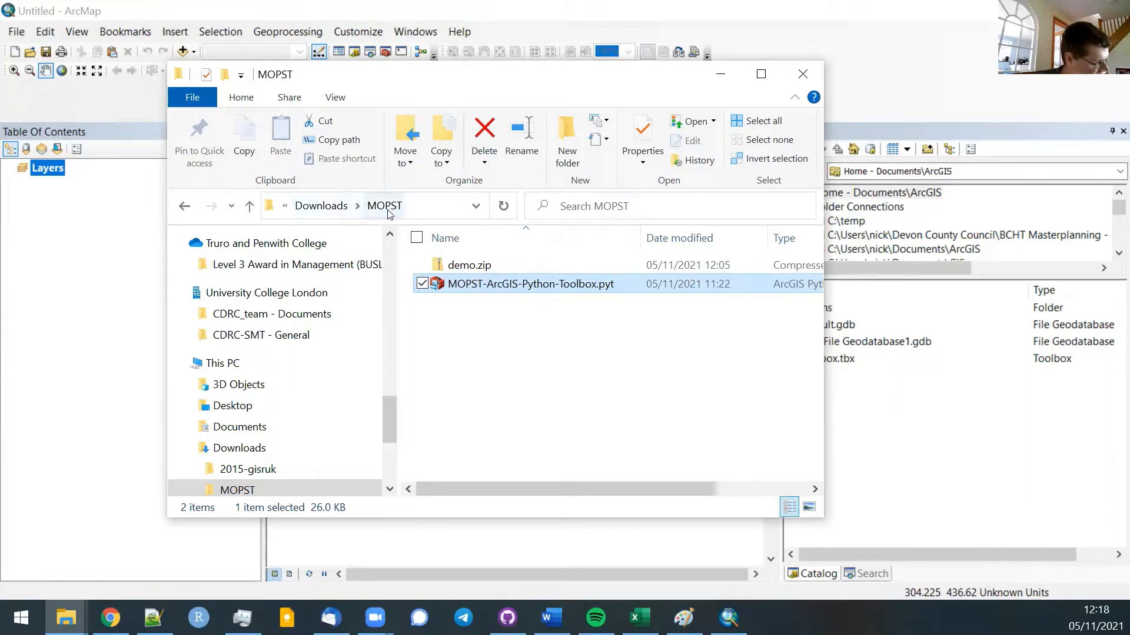
{"action": "left_click", "coordinate": [471, 266]}
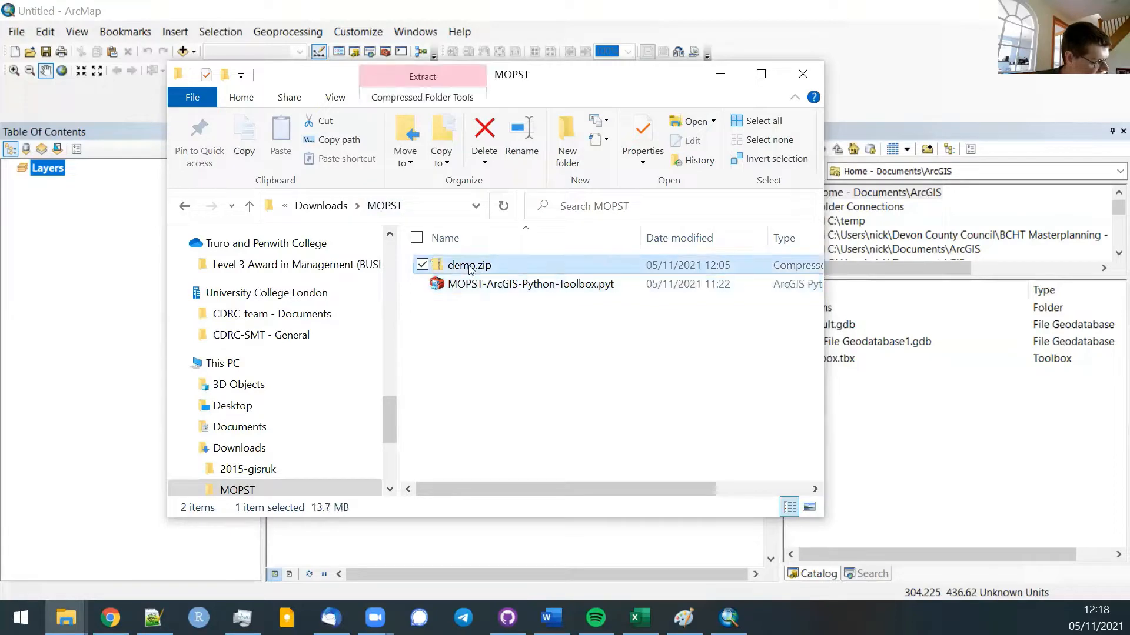
{"action": "right_click", "coordinate": [471, 268]}
{"action": "mouse_move", "coordinate": [406, 210]}
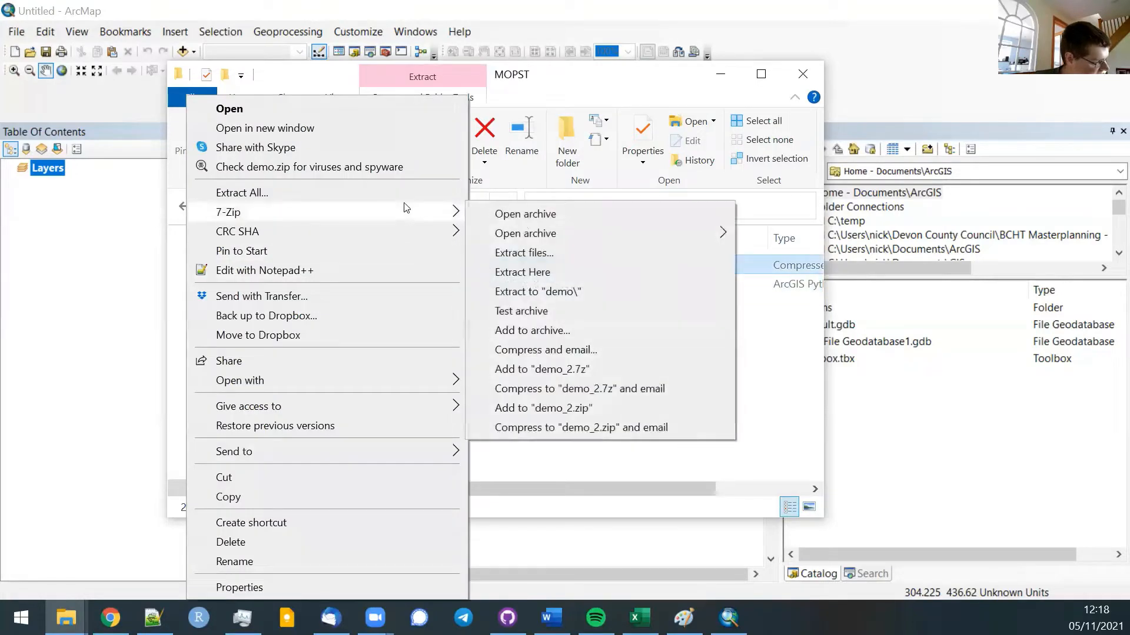
{"action": "left_click", "coordinate": [562, 291]}
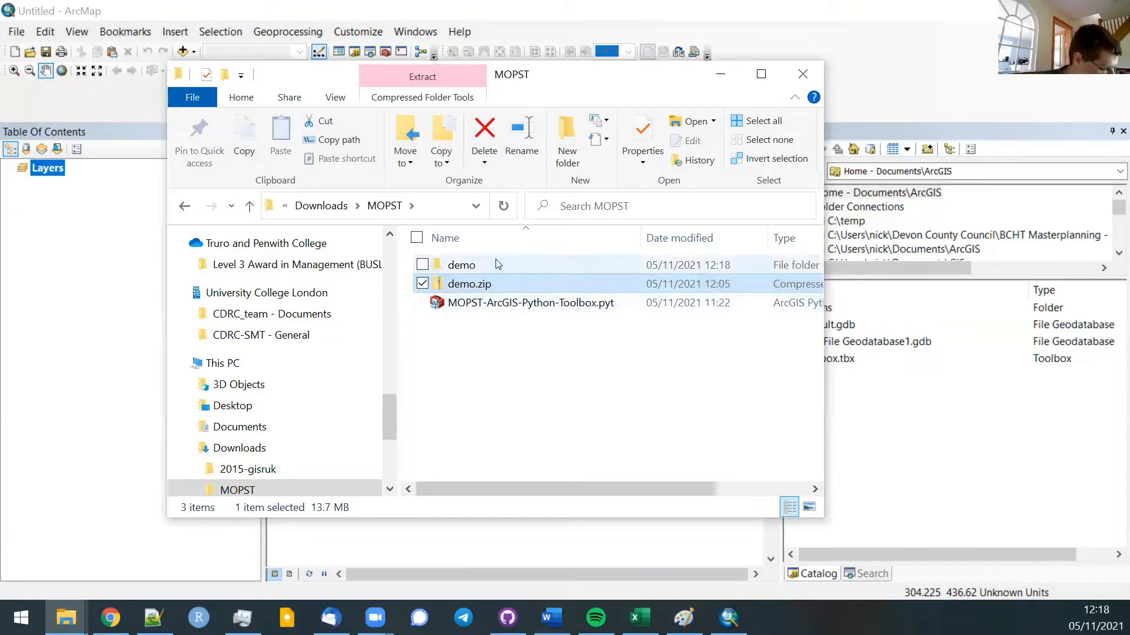
Open the extracted demo folder and enlarge the window to look through its files, including demo.mxd.
{"action": "left_click", "coordinate": [497, 264]}
{"action": "double_click", "coordinate": [495, 265]}
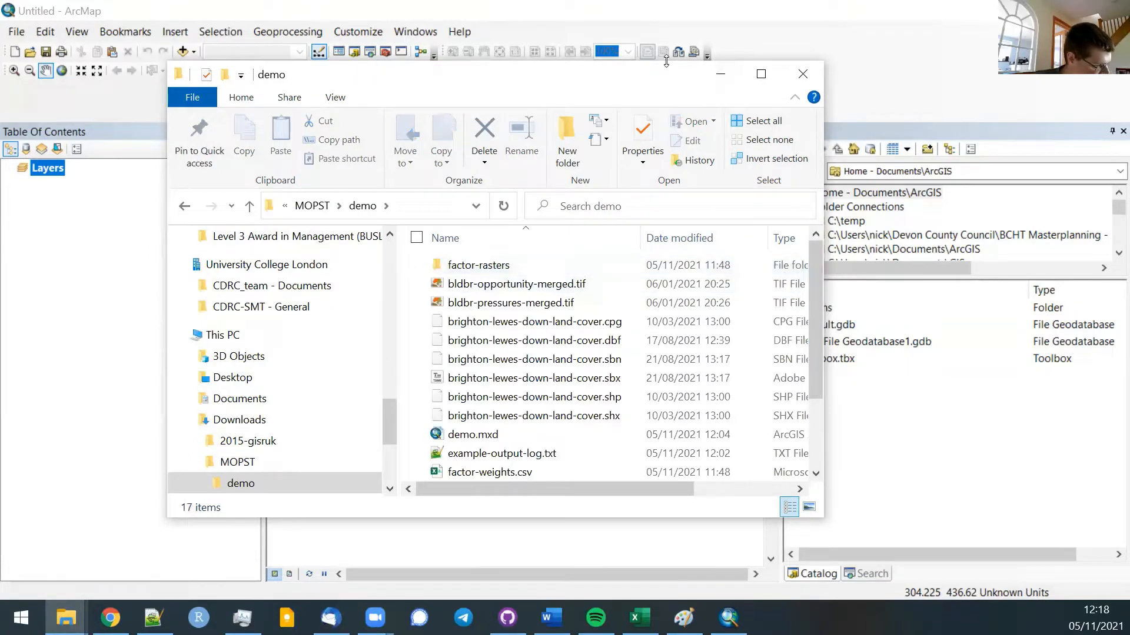
{"action": "left_click_drag", "start_coordinate": [666, 62], "coordinate": [665, 43]}
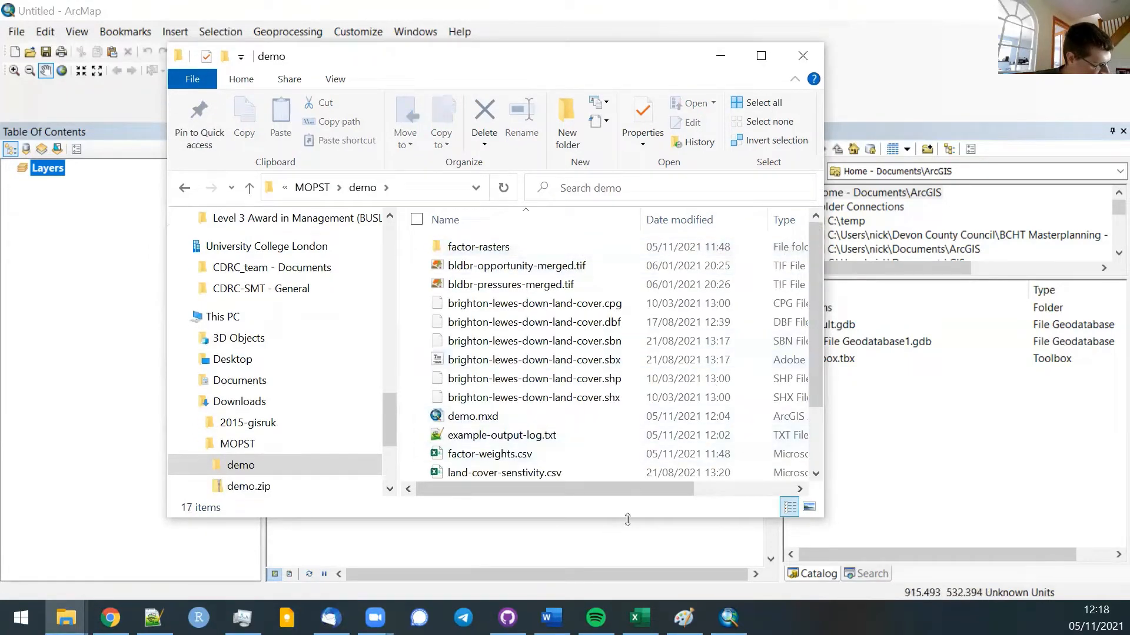
{"action": "left_click_drag", "start_coordinate": [627, 519], "coordinate": [627, 579]}
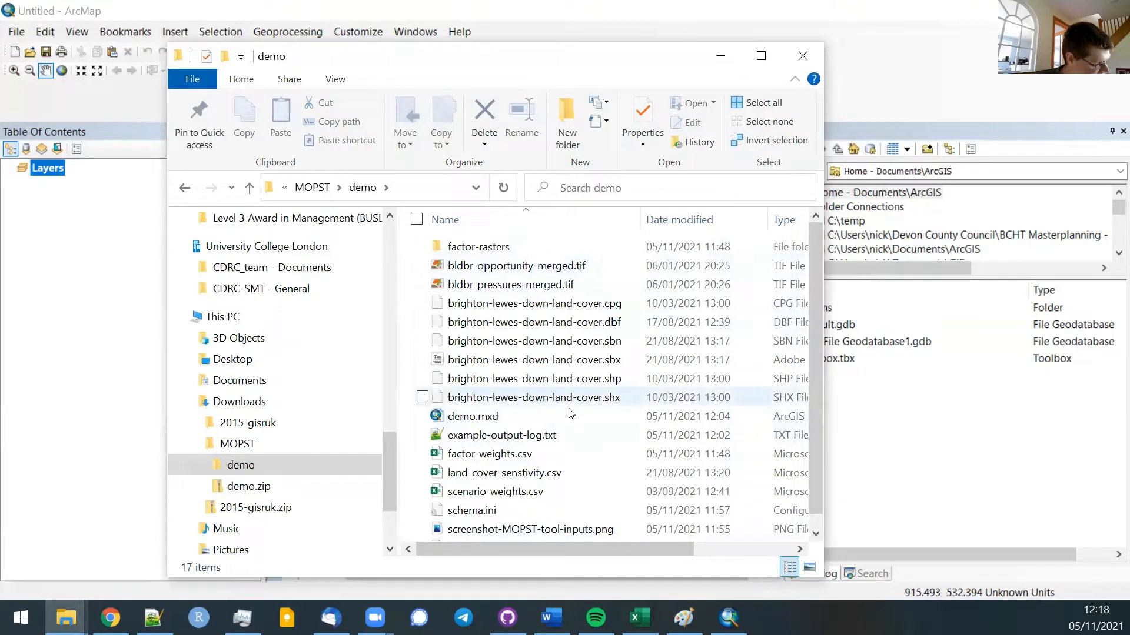
{"action": "left_click", "coordinate": [509, 423]}
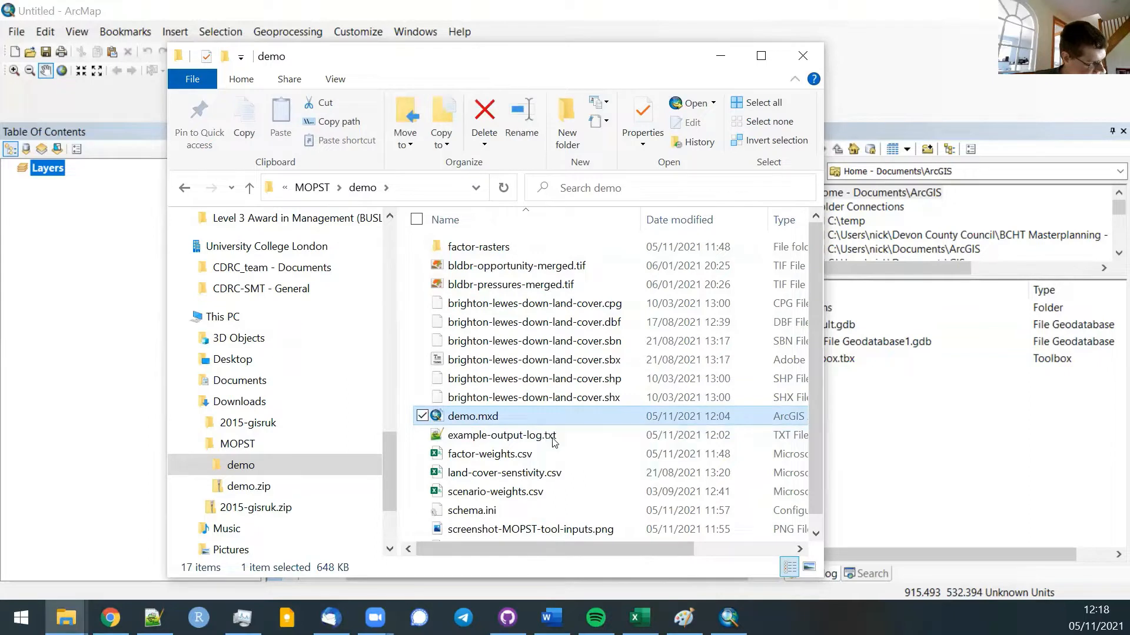
{"action": "scroll", "coordinate": [558, 423], "scroll_direction": "down", "scroll_amount": 1}
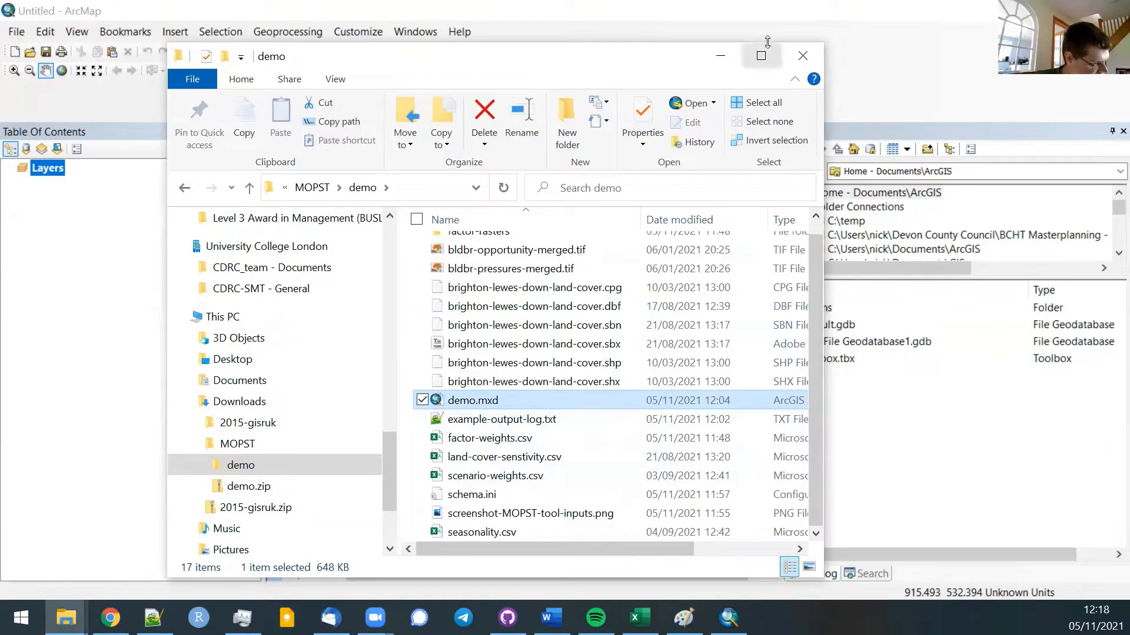
Switch to ArcMap and open the map document demo.mxd from the MOPST demo folder.
{"action": "left_click", "coordinate": [772, 16]}
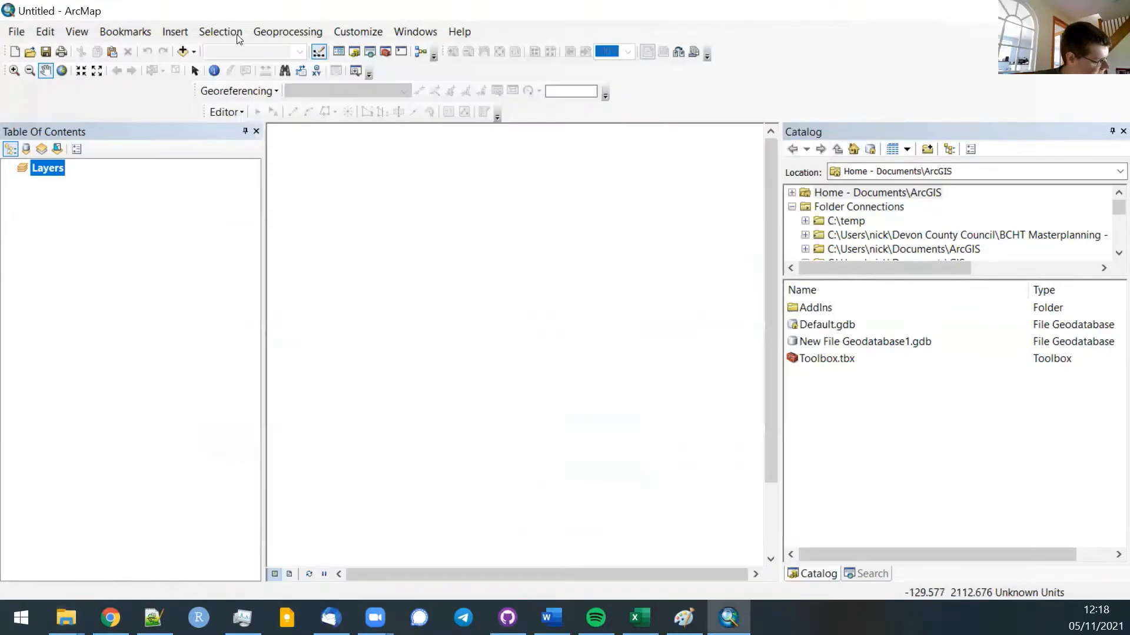
{"action": "left_click", "coordinate": [29, 51]}
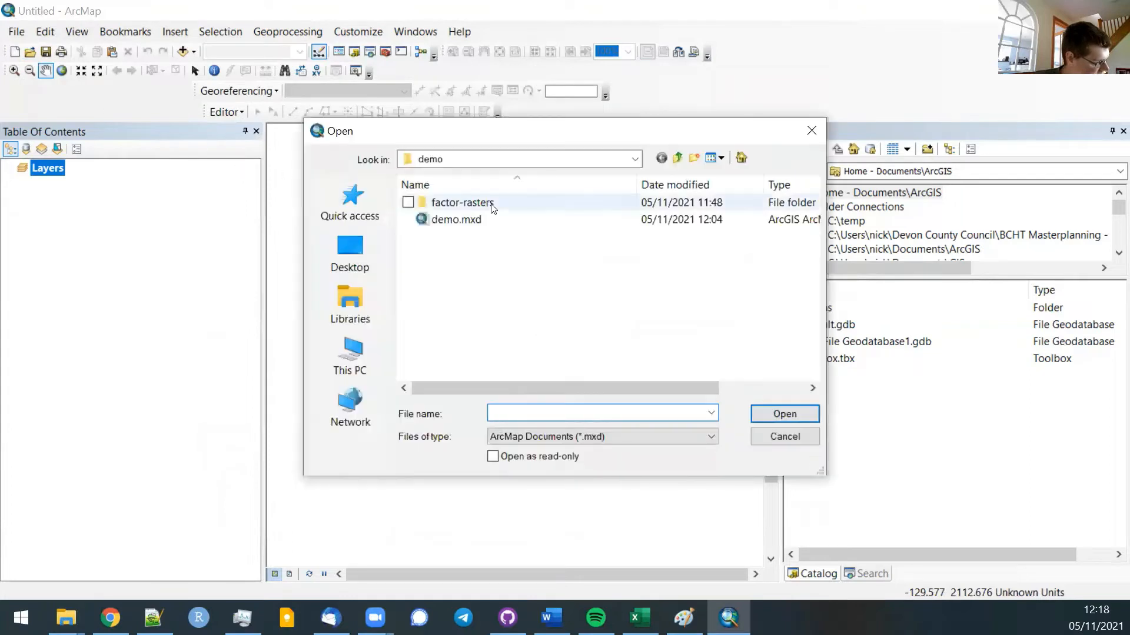
{"action": "left_click", "coordinate": [496, 160]}
{"action": "left_click", "coordinate": [496, 162]}
{"action": "left_click", "coordinate": [496, 160]}
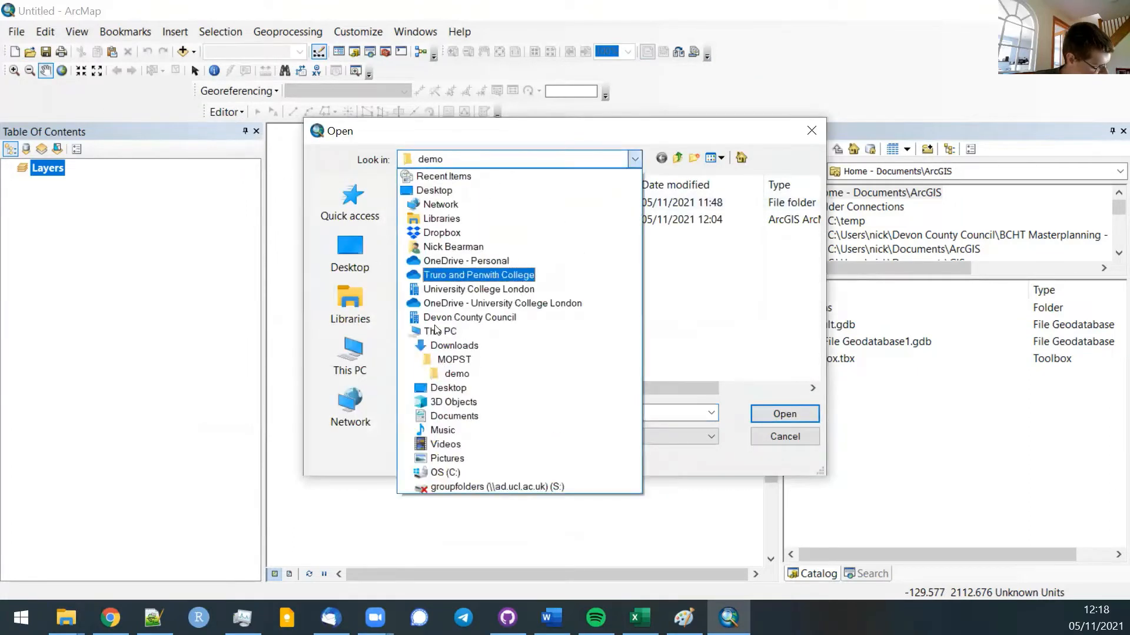
{"action": "left_click", "coordinate": [453, 368]}
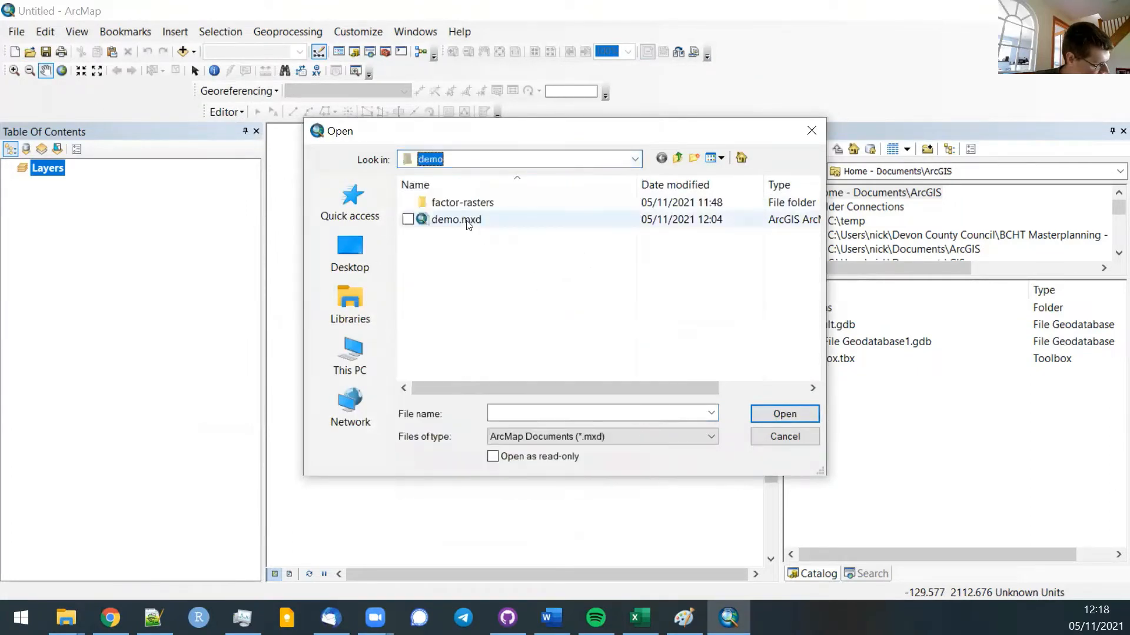
{"action": "double_click", "coordinate": [463, 220]}
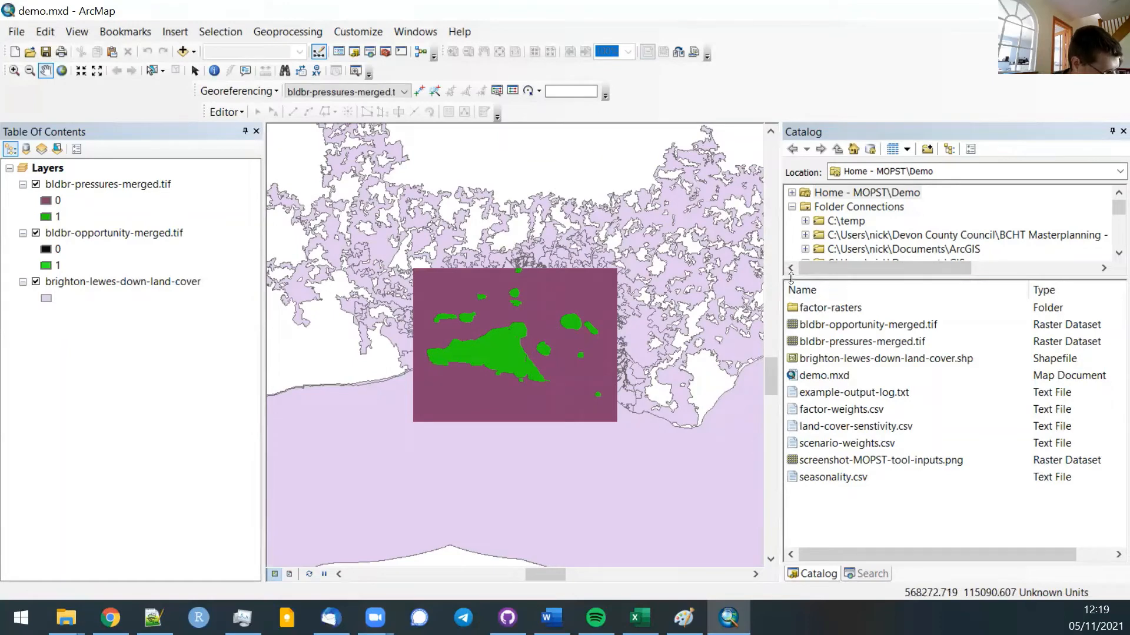
Enlarge the Catalog tree and examine the pressures, land-cover and opportunity layers of the map.
{"action": "left_click_drag", "start_coordinate": [789, 277], "coordinate": [789, 365]}
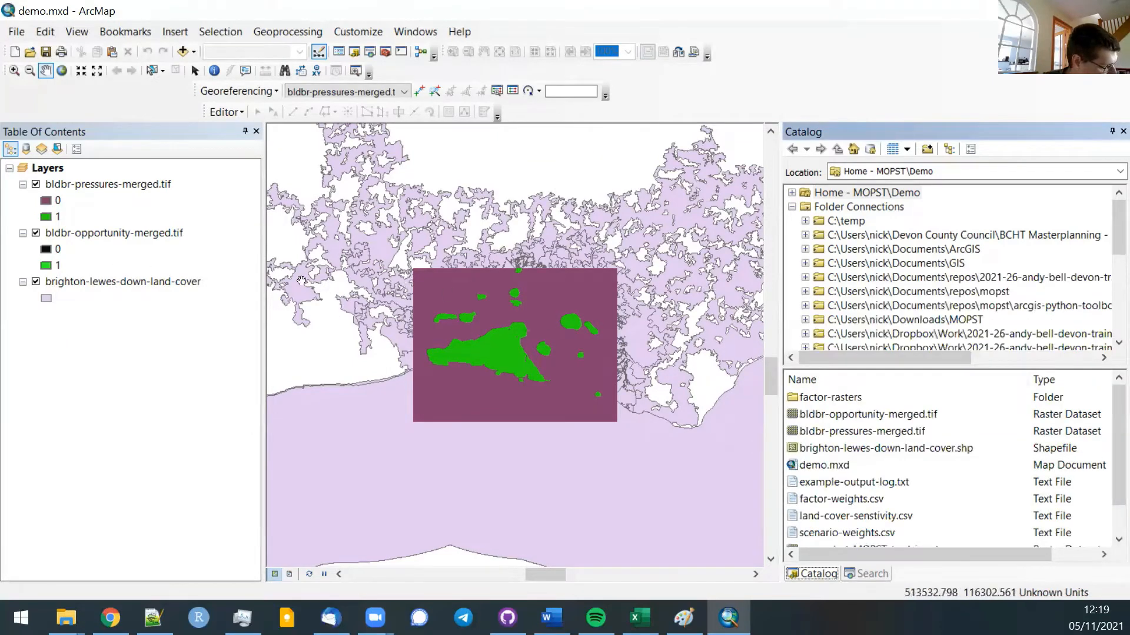
{"action": "left_click", "coordinate": [98, 186]}
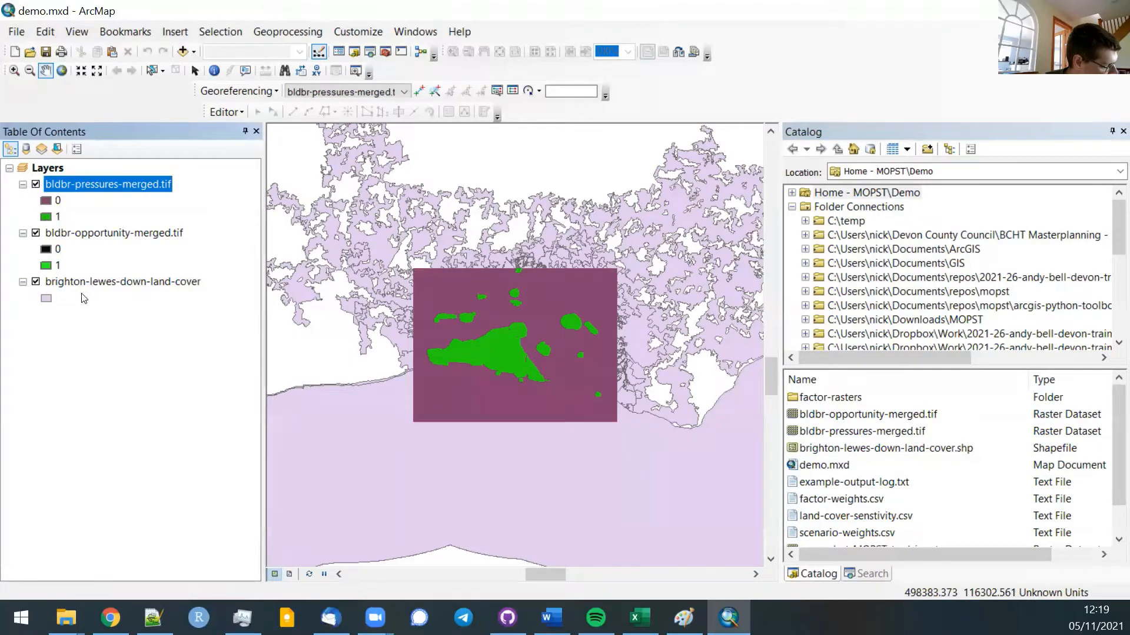
{"action": "left_click", "coordinate": [87, 279]}
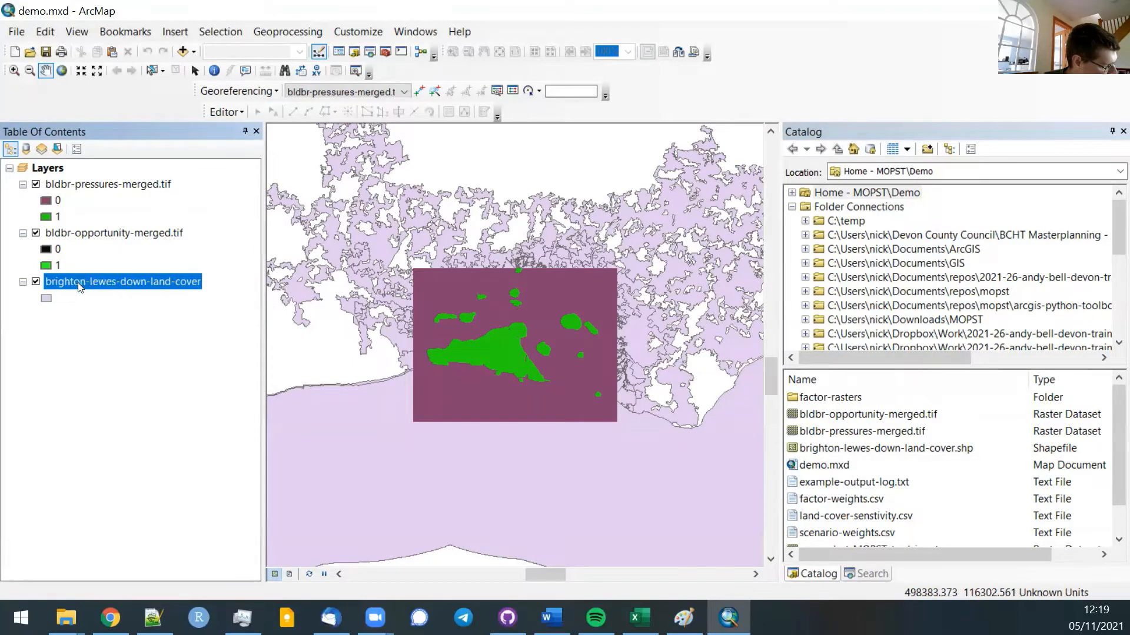
{"action": "left_click", "coordinate": [124, 234]}
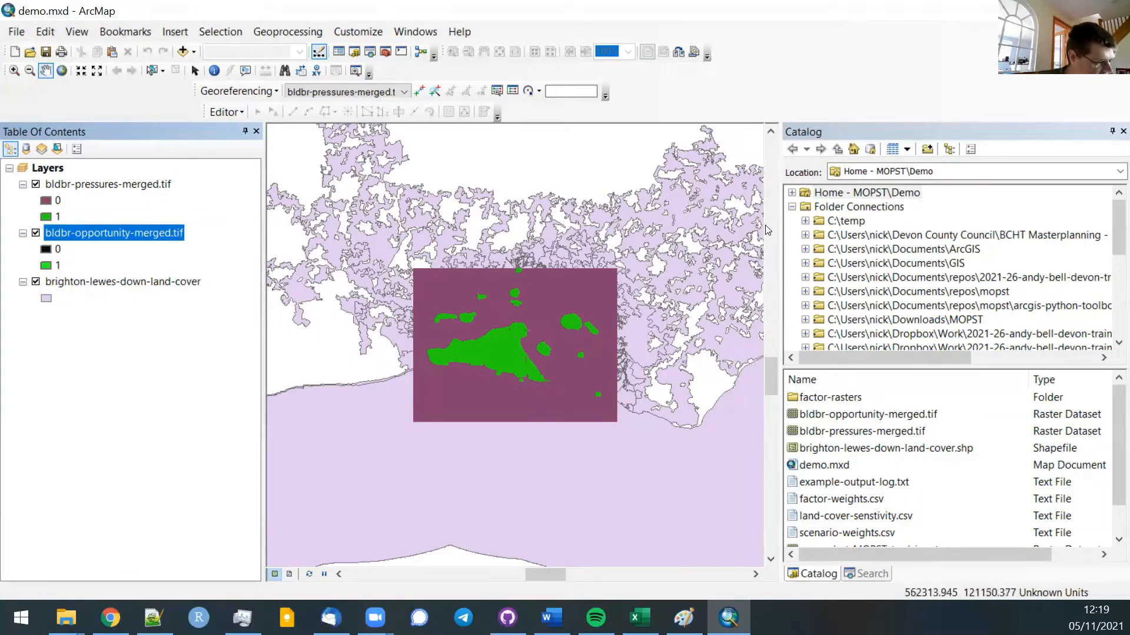
Add a Catalog folder connection to the MOPST folder inside Downloads.
{"action": "left_click", "coordinate": [924, 150]}
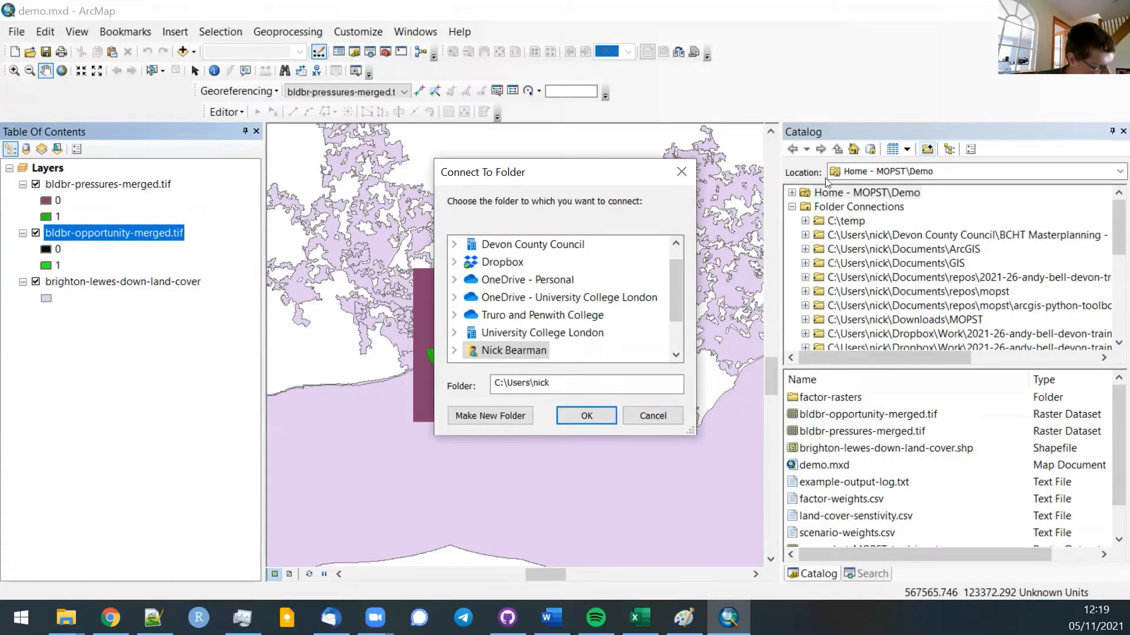
{"action": "left_click_drag", "start_coordinate": [548, 184], "coordinate": [529, 100]}
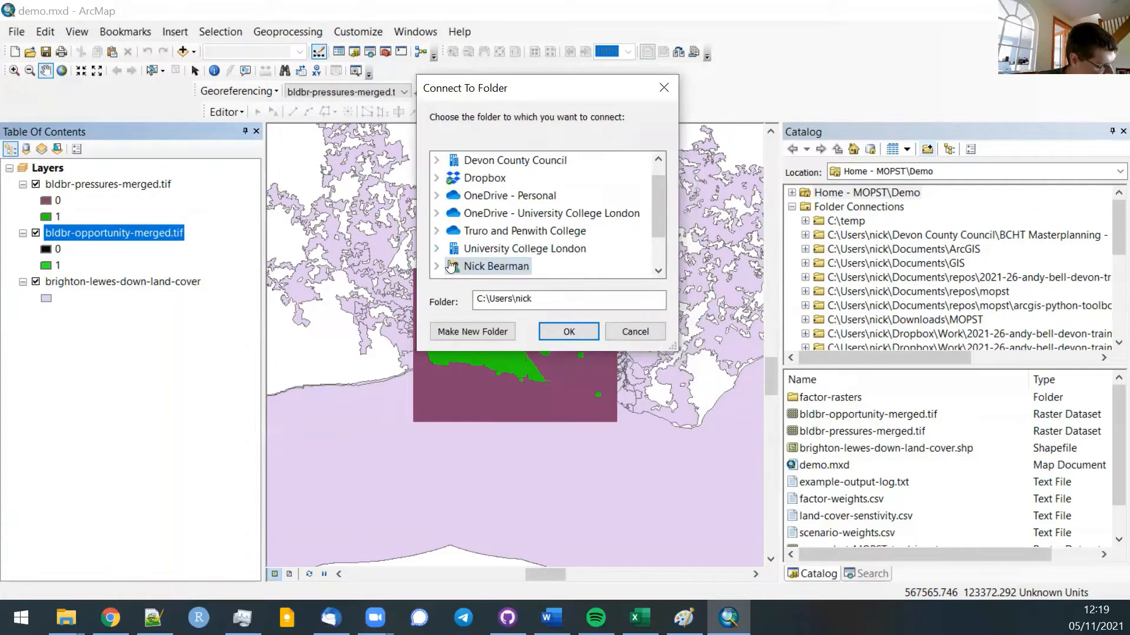
{"action": "scroll", "coordinate": [445, 224], "scroll_direction": "down", "scroll_amount": 1}
{"action": "left_click", "coordinate": [439, 215]}
{"action": "scroll", "coordinate": [461, 227], "scroll_direction": "down", "scroll_amount": 5}
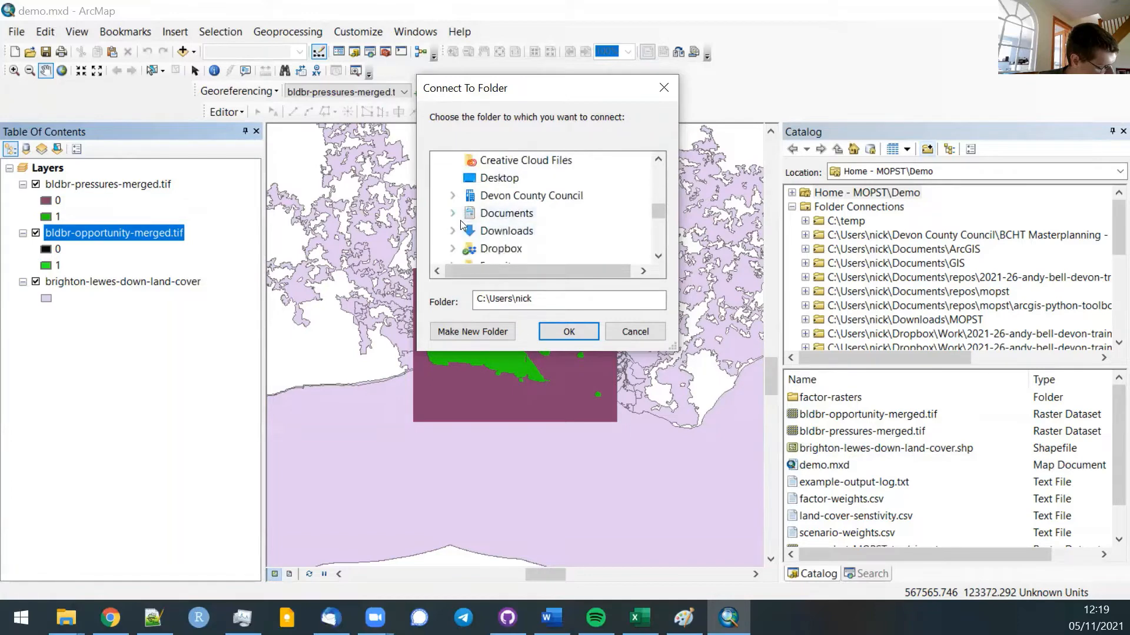
{"action": "left_click", "coordinate": [462, 231]}
{"action": "left_click", "coordinate": [526, 232]}
{"action": "left_click", "coordinate": [526, 232]}
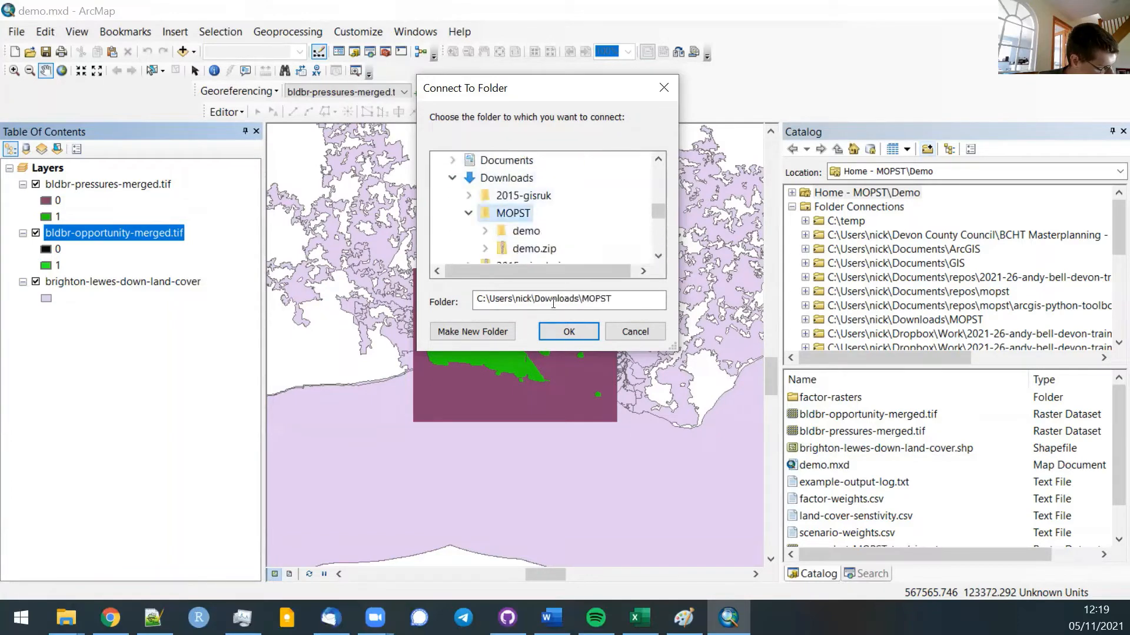
{"action": "left_click", "coordinate": [569, 332]}
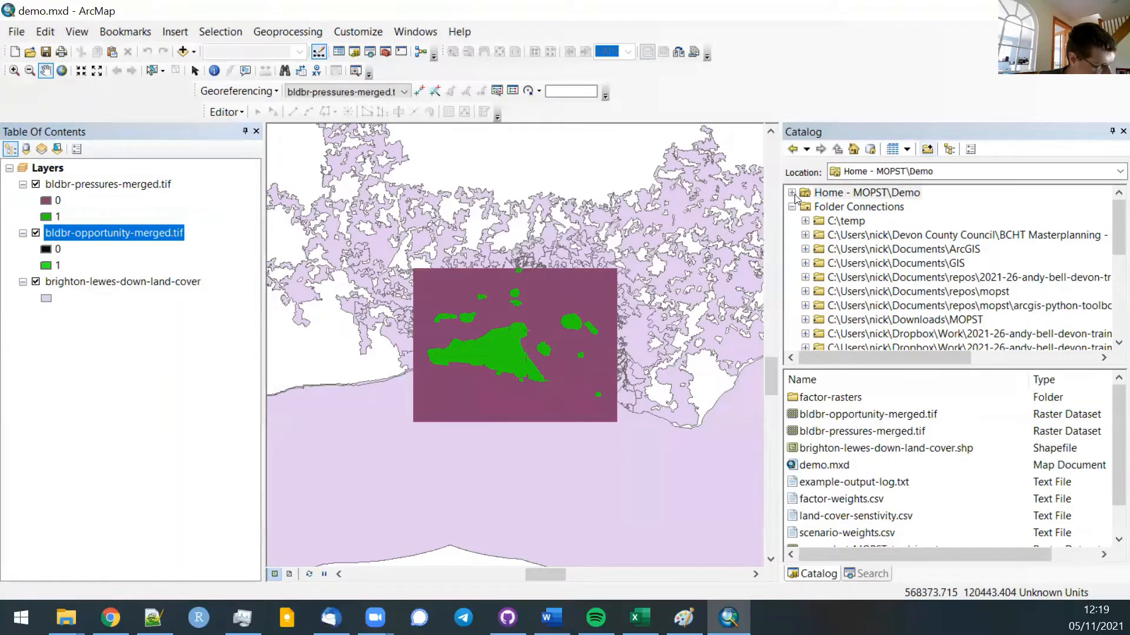
Browse the Catalog folder connections, expand Home - MOPST\Demo and inspect its factor-rasters folder and demo.mxd.
{"action": "left_click", "coordinate": [880, 280]}
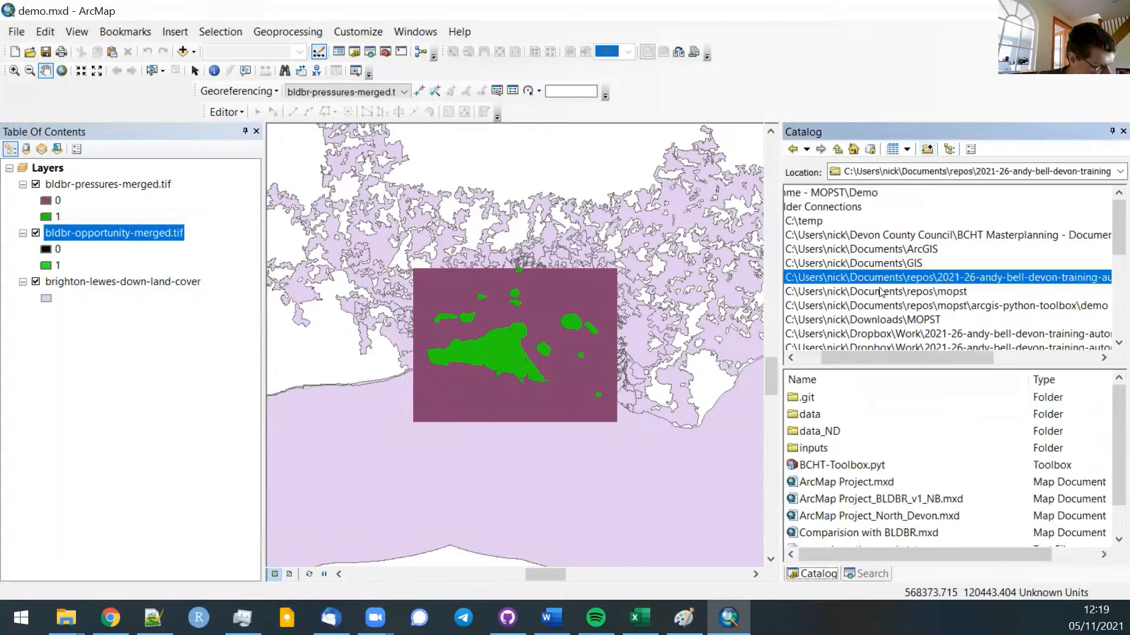
{"action": "double_click", "coordinate": [879, 289]}
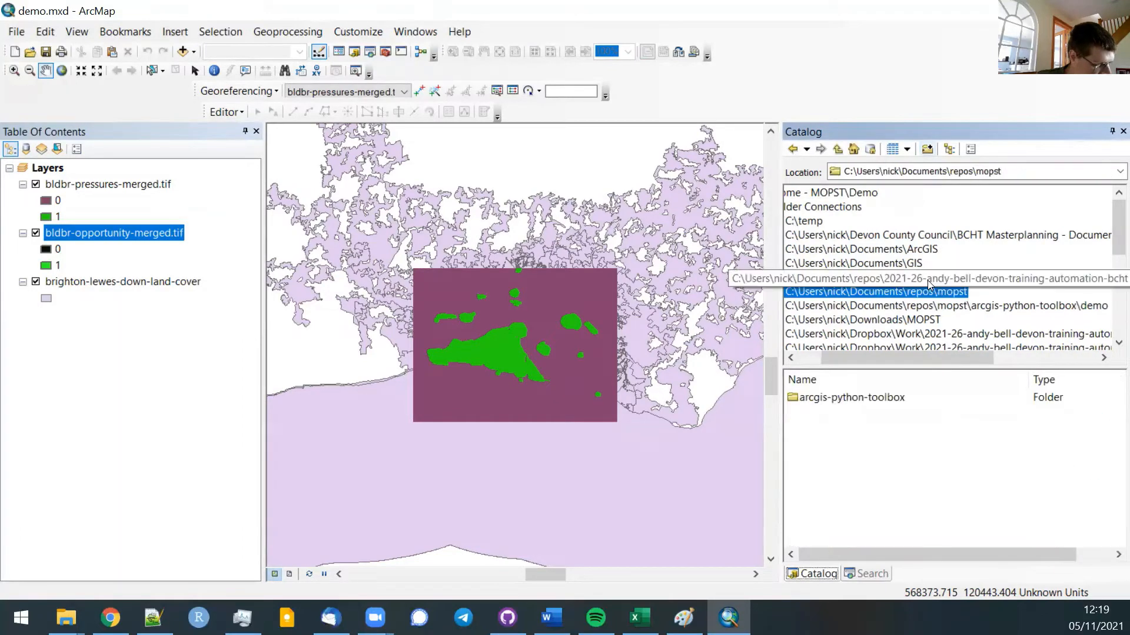
{"action": "left_click", "coordinate": [806, 360]}
{"action": "left_click", "coordinate": [824, 193]}
{"action": "left_click", "coordinate": [792, 193]}
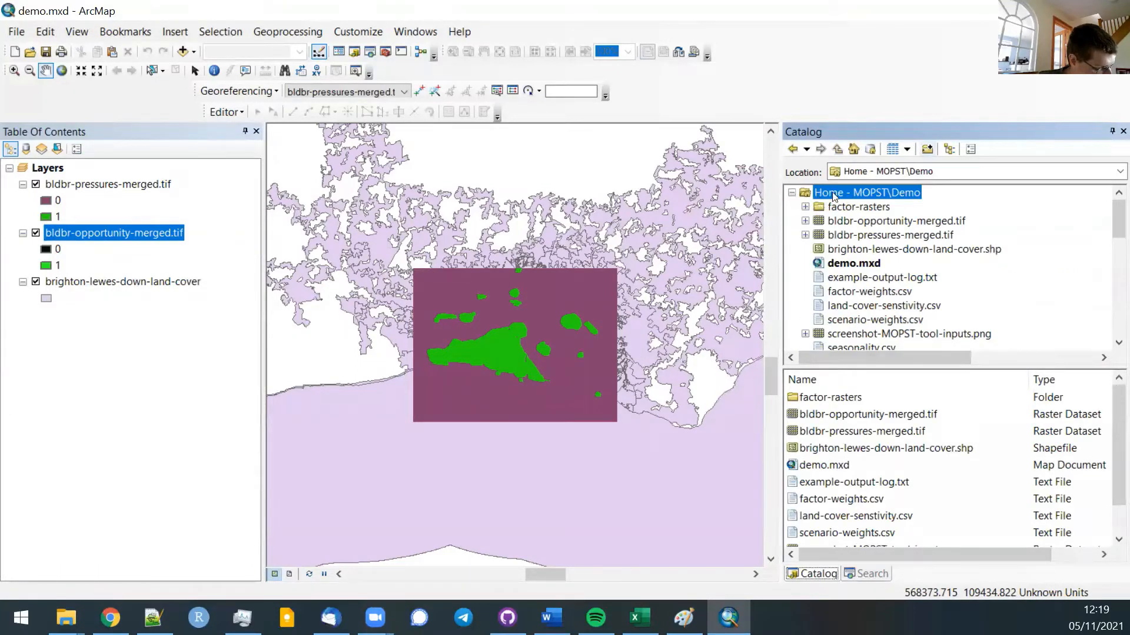
{"action": "left_click", "coordinate": [842, 208]}
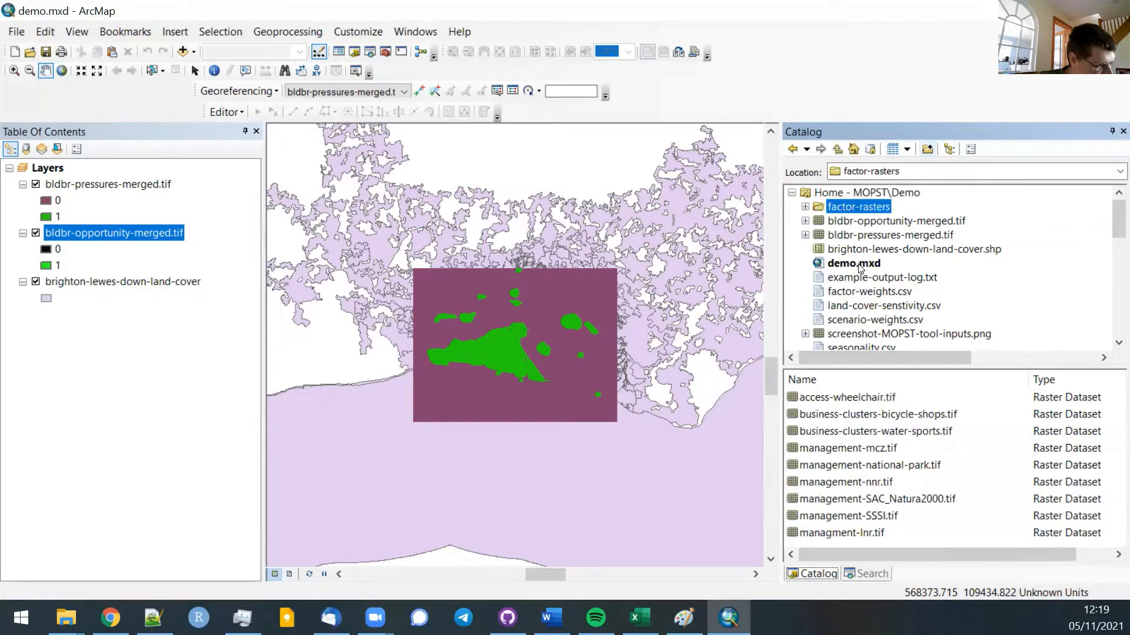
{"action": "left_click", "coordinate": [860, 265]}
{"action": "scroll", "coordinate": [862, 266], "scroll_direction": "down", "scroll_amount": 1}
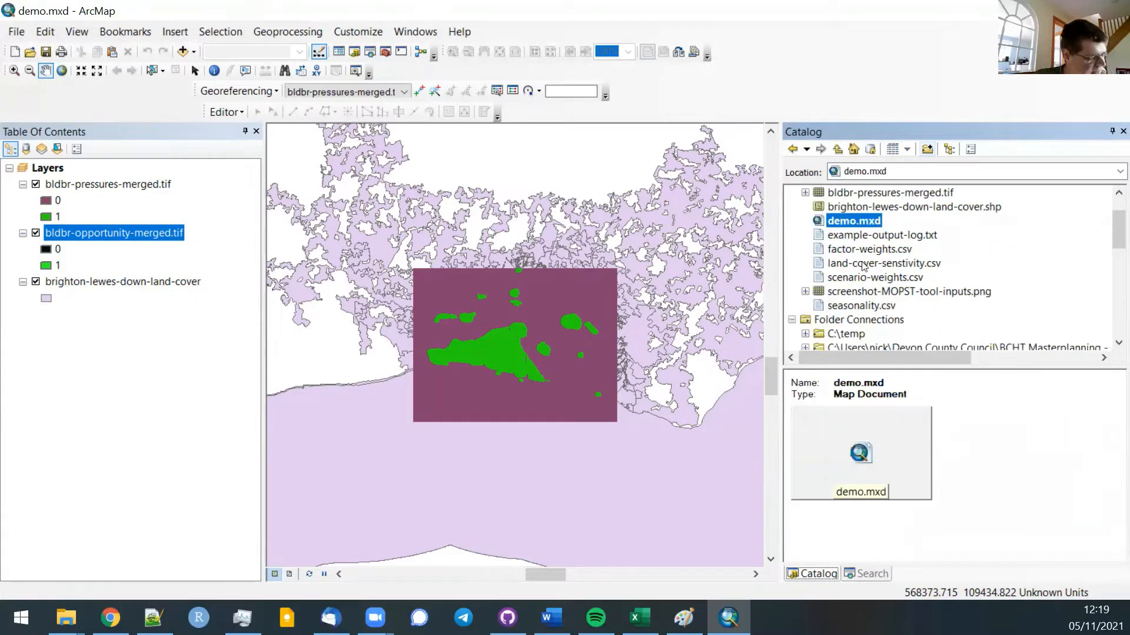
{"action": "scroll", "coordinate": [864, 266], "scroll_direction": "up", "scroll_amount": 1}
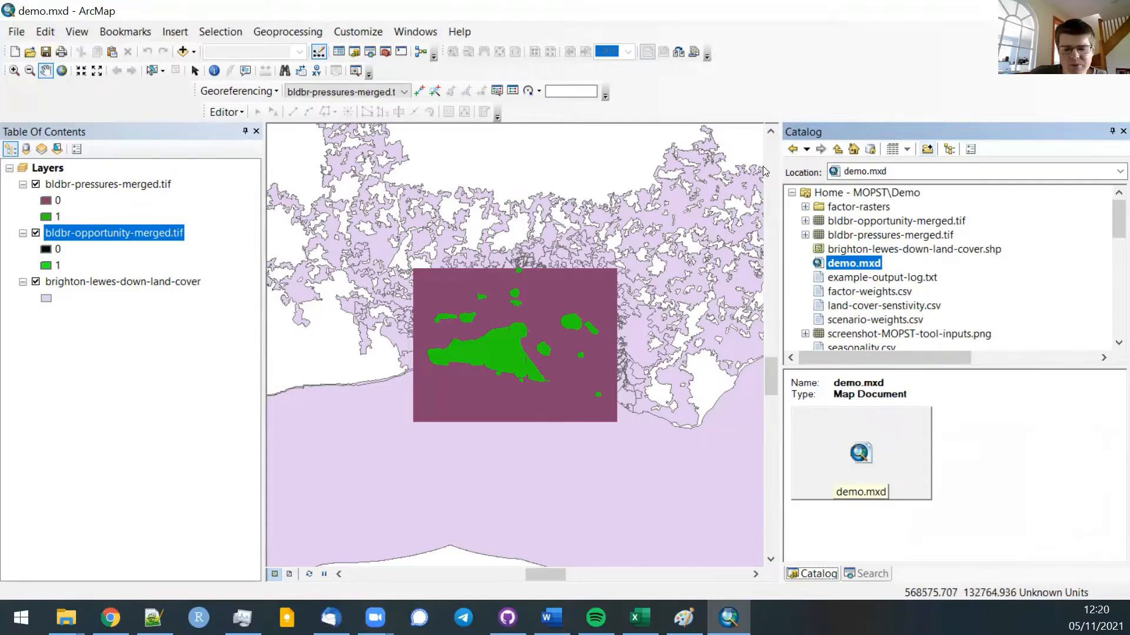
Open the map document properties and browse for a default geodatabase location in the demo folder of Downloads\MOPST.
{"action": "left_click", "coordinate": [16, 31]}
{"action": "left_click", "coordinate": [48, 324]}
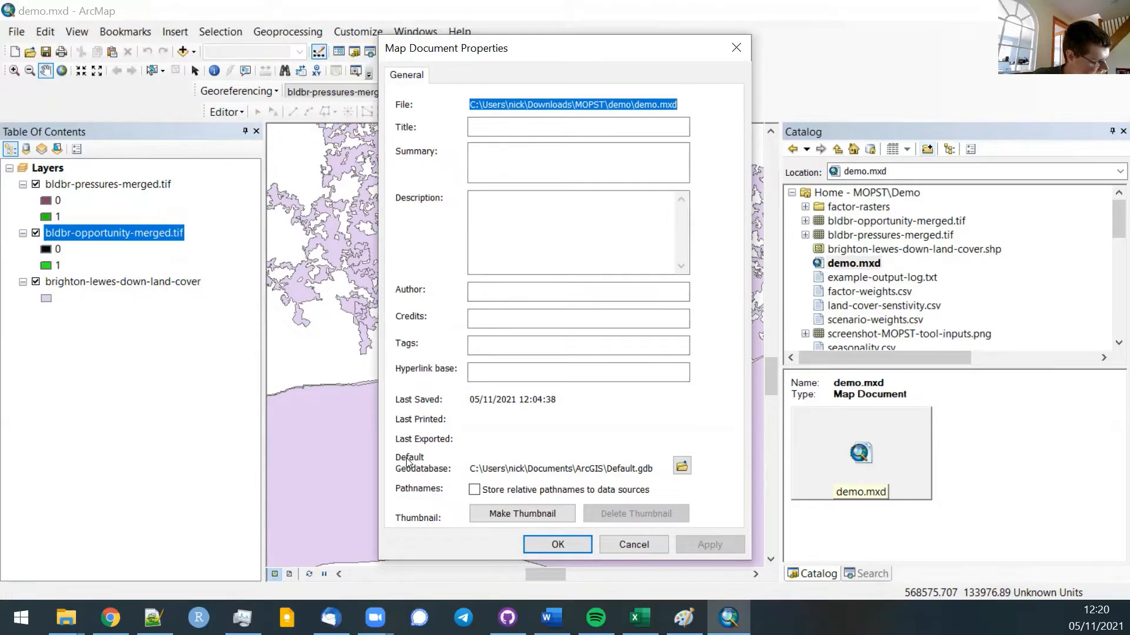
{"action": "left_click", "coordinate": [681, 466]}
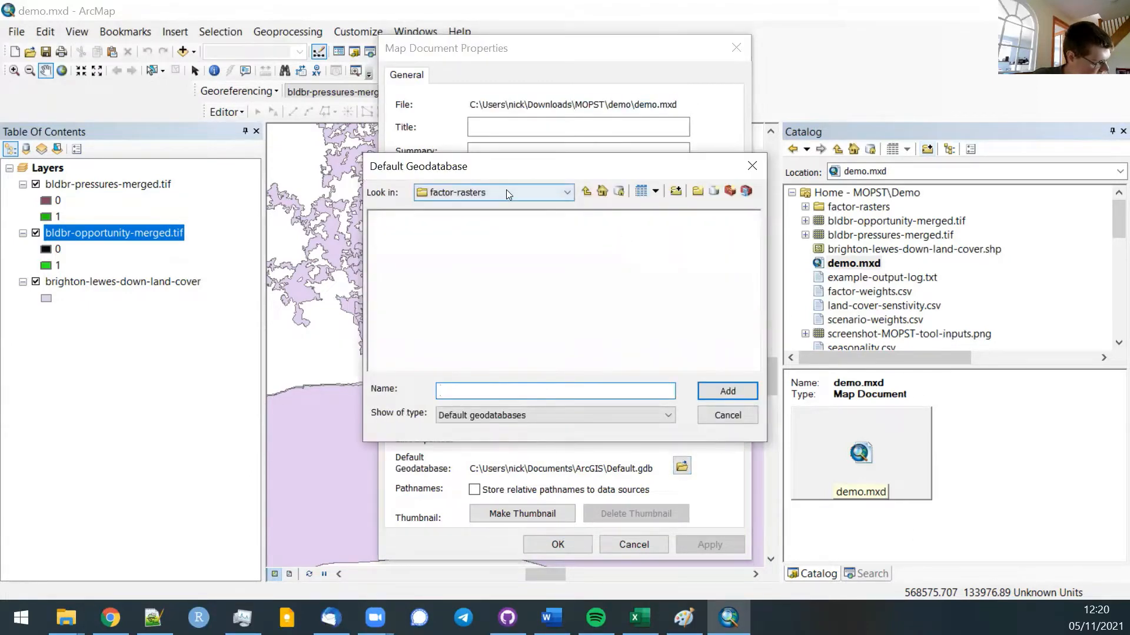
{"action": "left_click", "coordinate": [507, 189]}
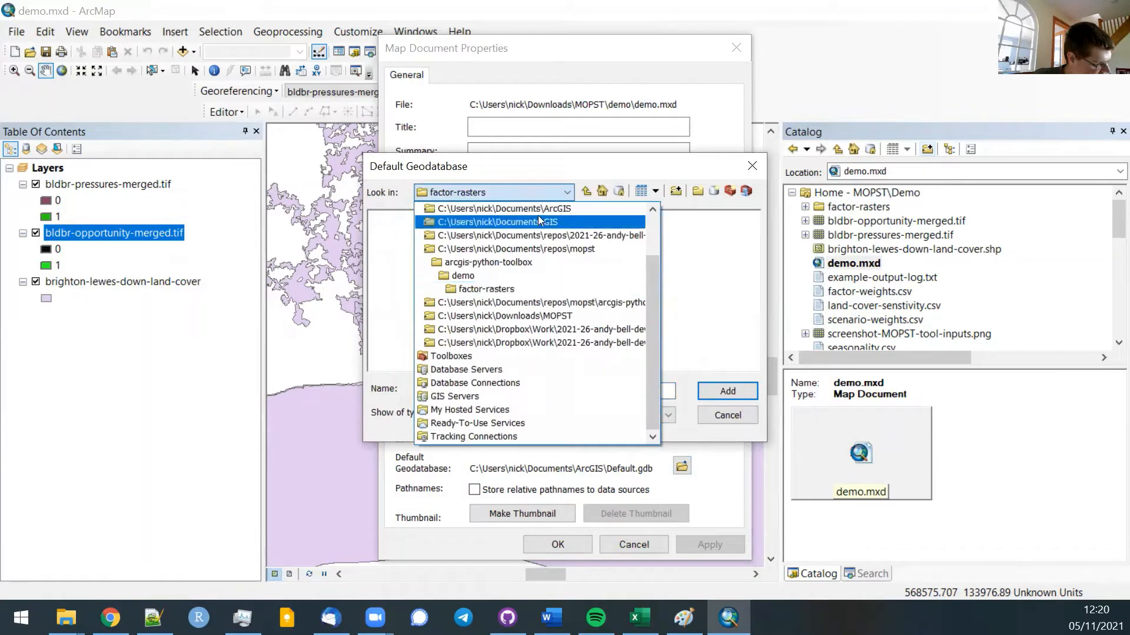
{"action": "left_click", "coordinate": [554, 316]}
{"action": "double_click", "coordinate": [393, 218]}
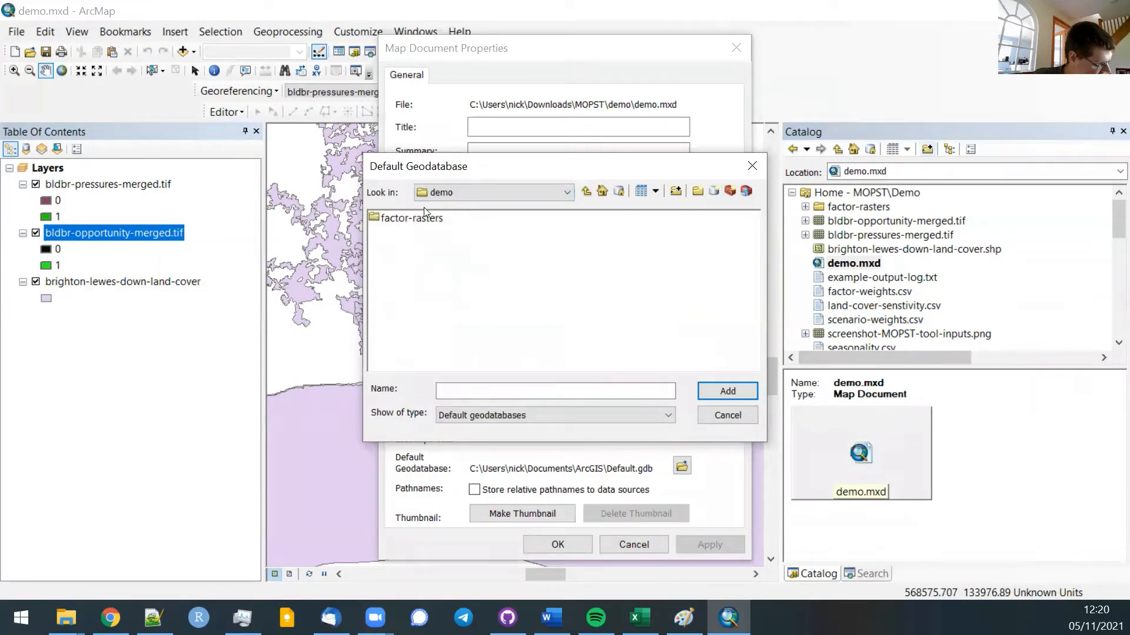
Create a new file geodatabase named output-files.gdb in the demo folder.
{"action": "left_click", "coordinate": [714, 192]}
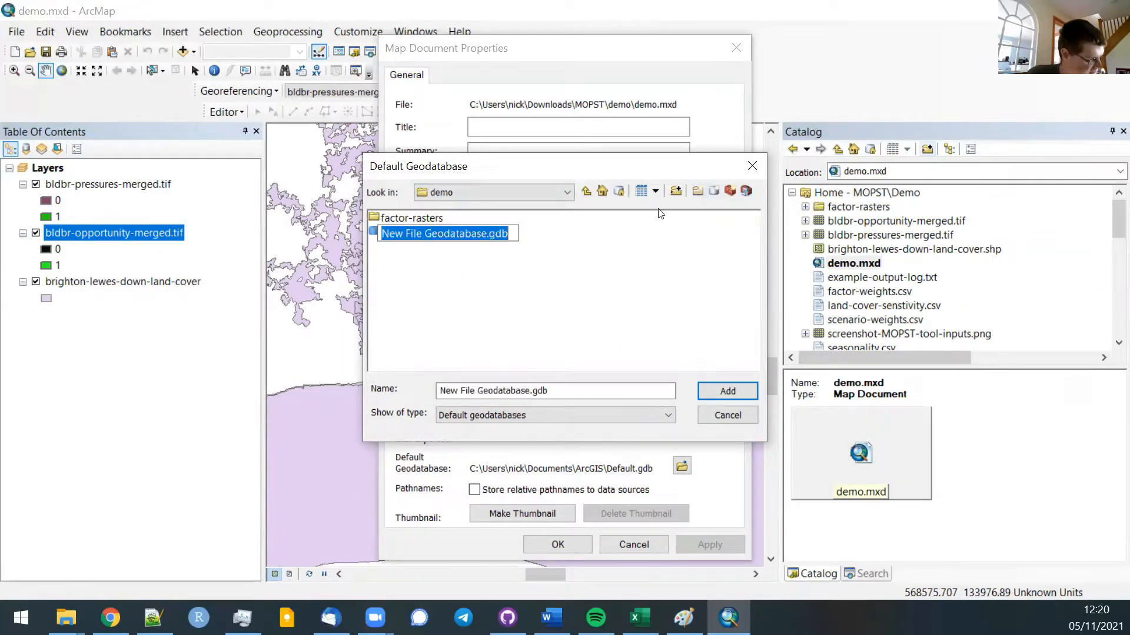
{"action": "key", "text": "Left"}
{"action": "key", "text": "Left"}
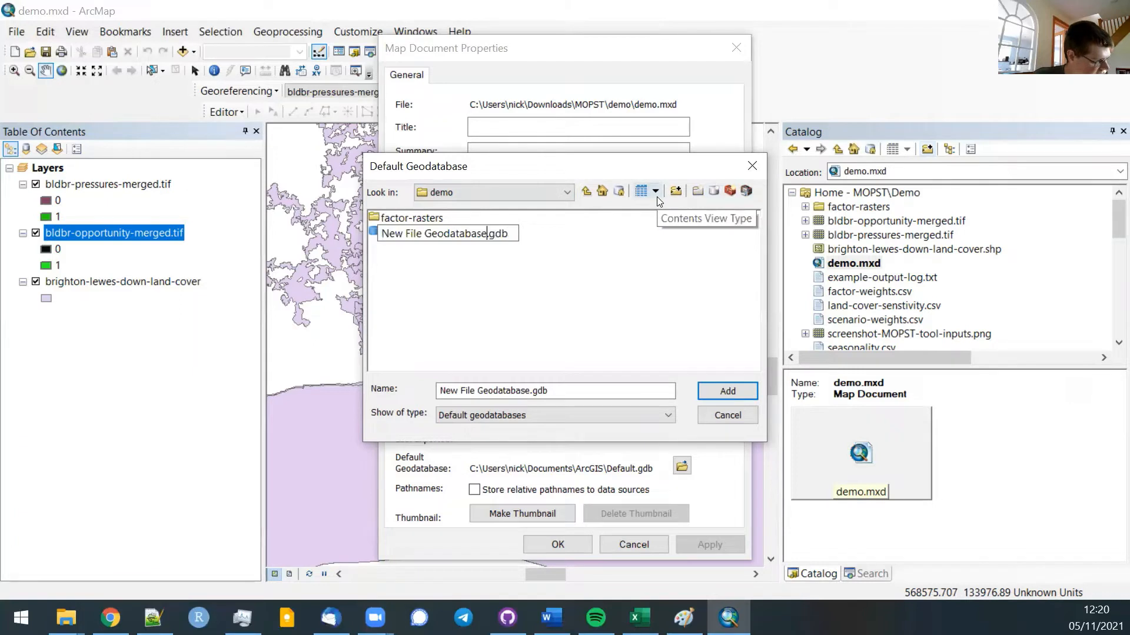
{"action": "key", "text": "shift+Home"}
{"action": "type", "text": "out"}
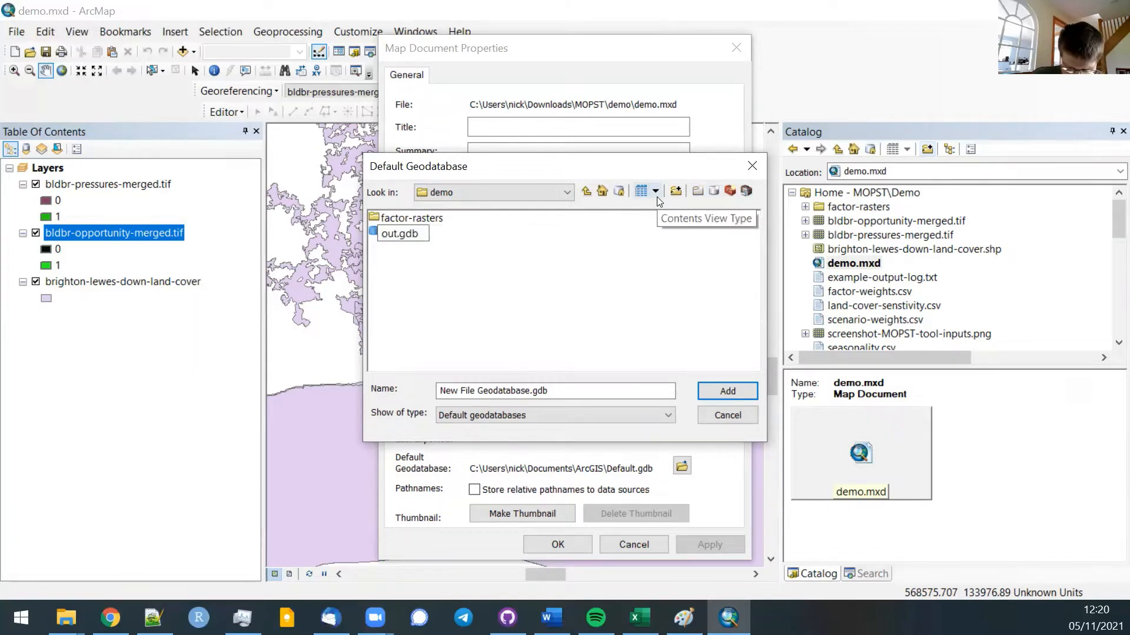
{"action": "type", "text": "put"}
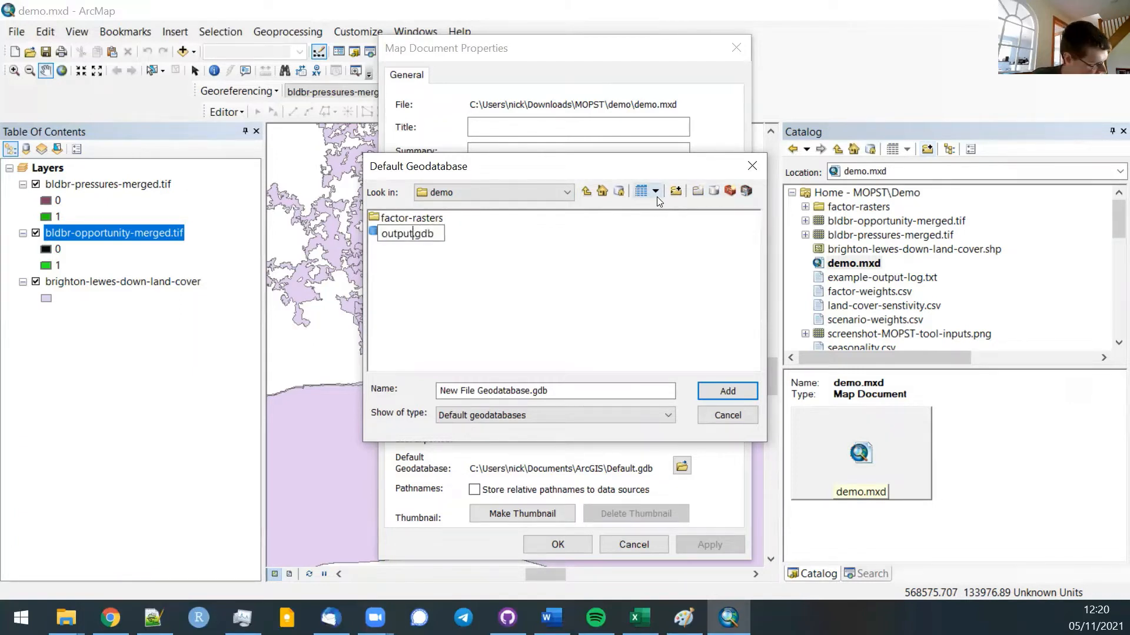
{"action": "type", "text": "-files"}
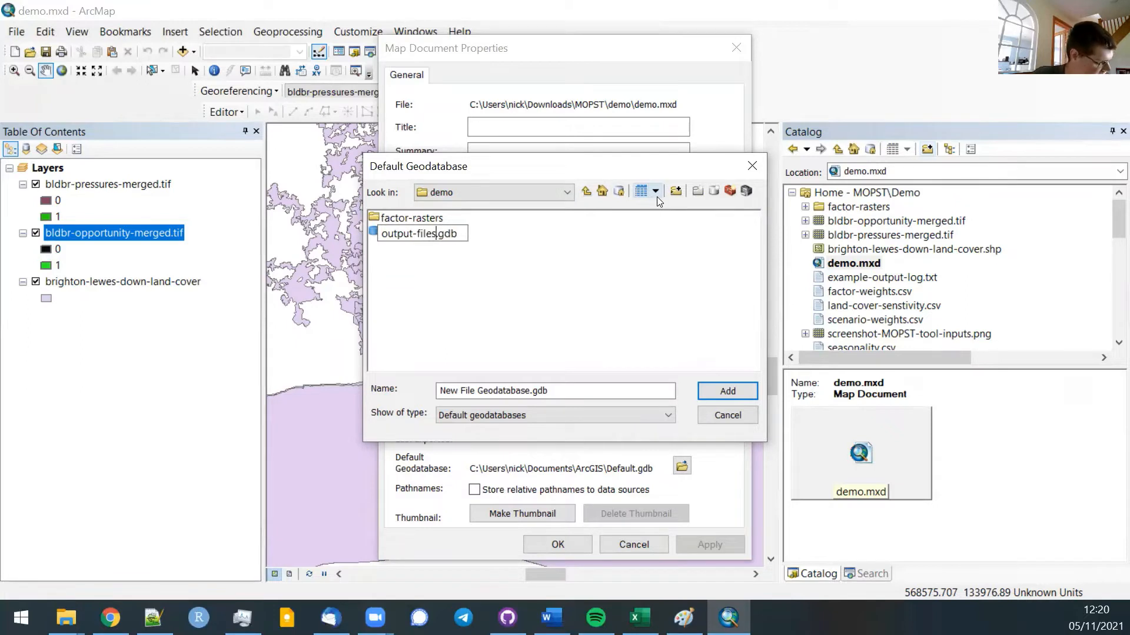
{"action": "key", "text": "Return"}
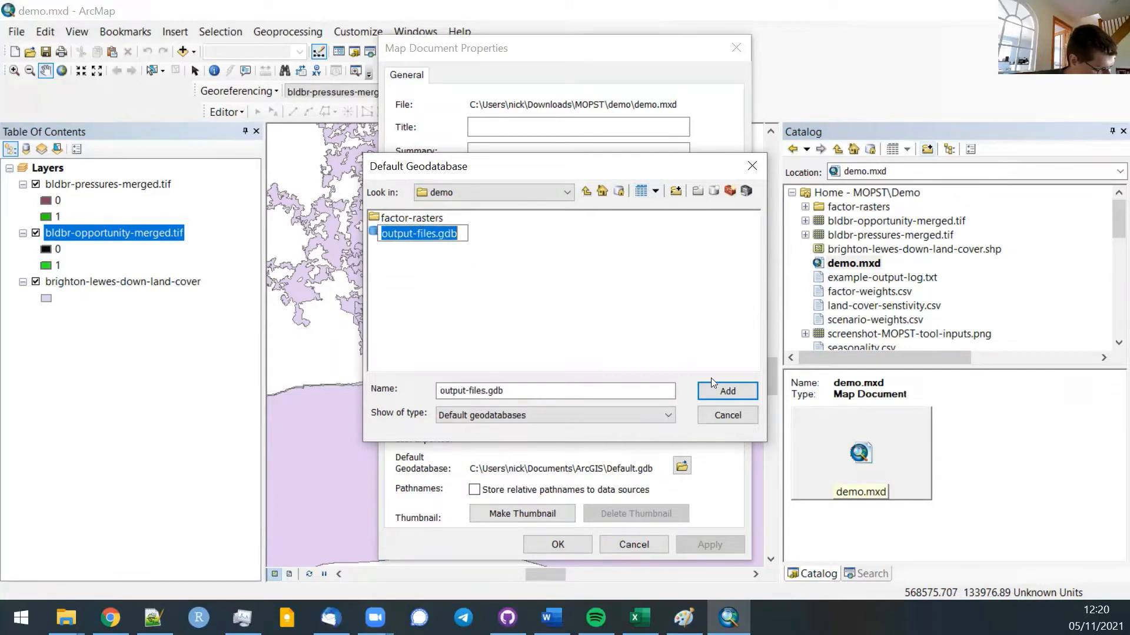
Assign output-files.gdb as the map document's default geodatabase and accept the properties.
{"action": "left_click", "coordinate": [459, 303]}
{"action": "left_click", "coordinate": [433, 234]}
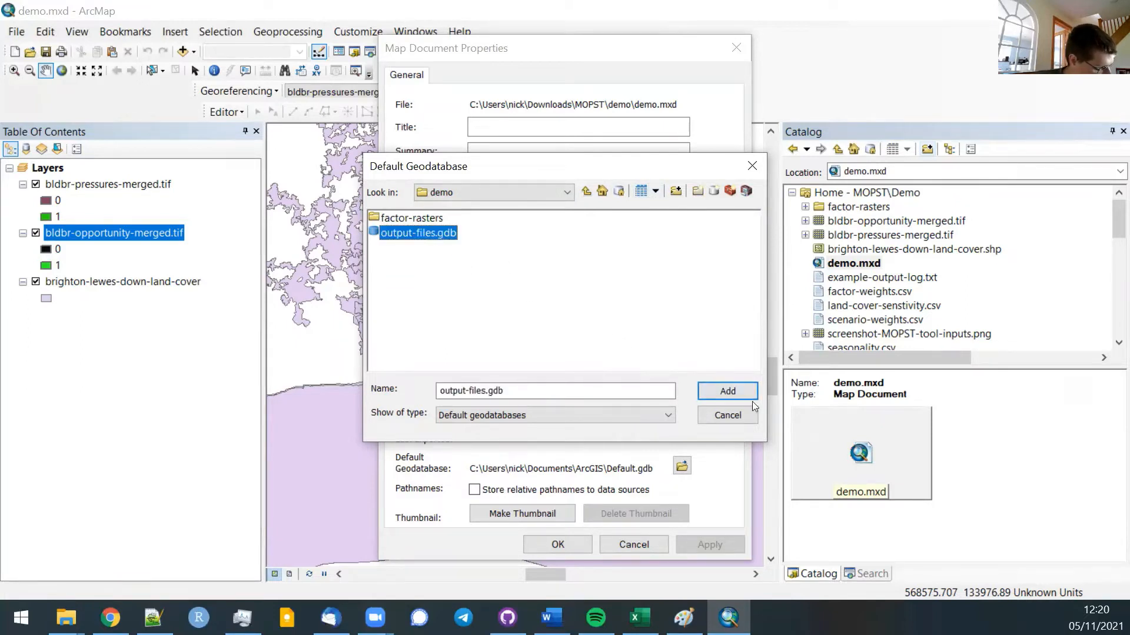
{"action": "left_click", "coordinate": [727, 392]}
{"action": "left_click", "coordinate": [558, 544]}
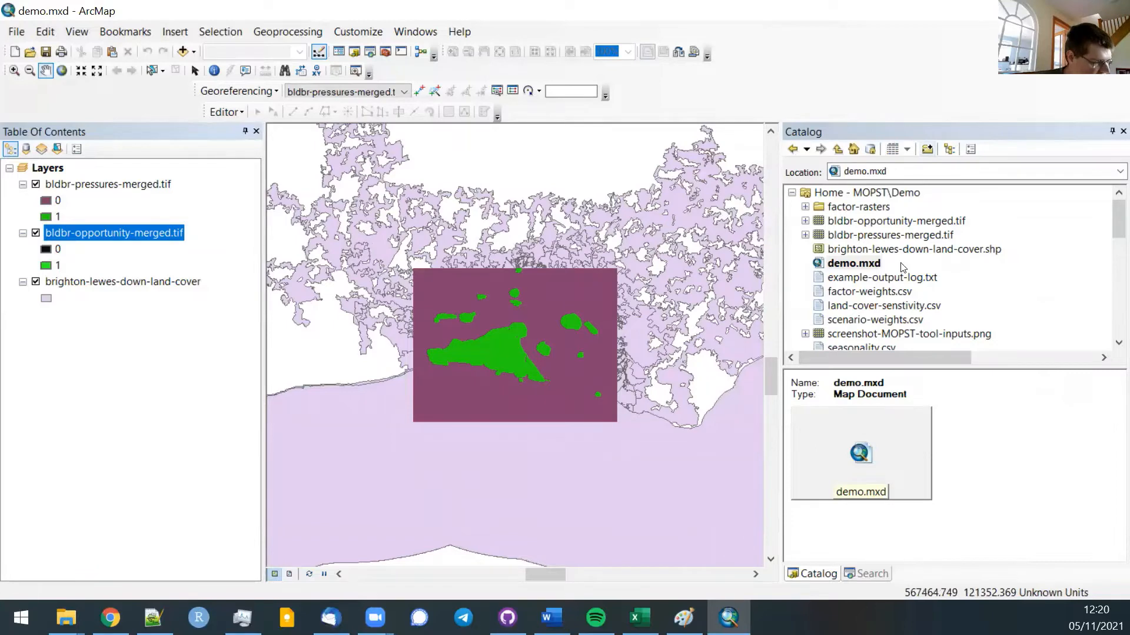
Collapse the Home folder in the Catalog, expand the Downloads\MOPST connection and check its demo folder for the new geodatabase.
{"action": "scroll", "coordinate": [903, 267], "scroll_direction": "down", "scroll_amount": 2}
{"action": "scroll", "coordinate": [895, 241], "scroll_direction": "up", "scroll_amount": 2}
{"action": "left_click", "coordinate": [792, 193]}
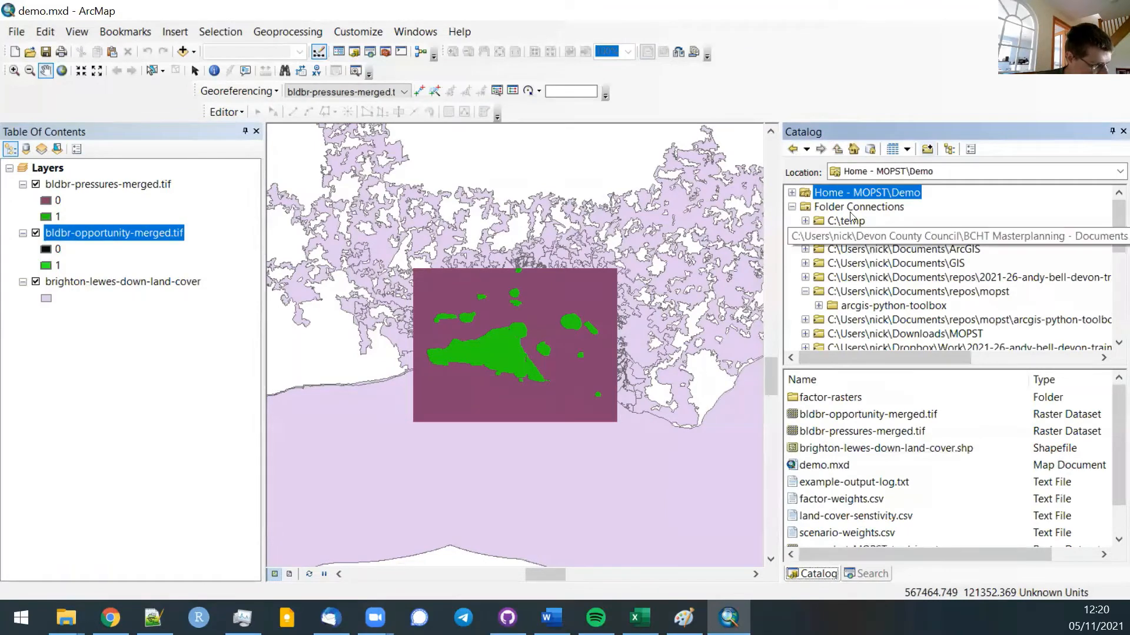
{"action": "scroll", "coordinate": [906, 257], "scroll_direction": "down", "scroll_amount": 1}
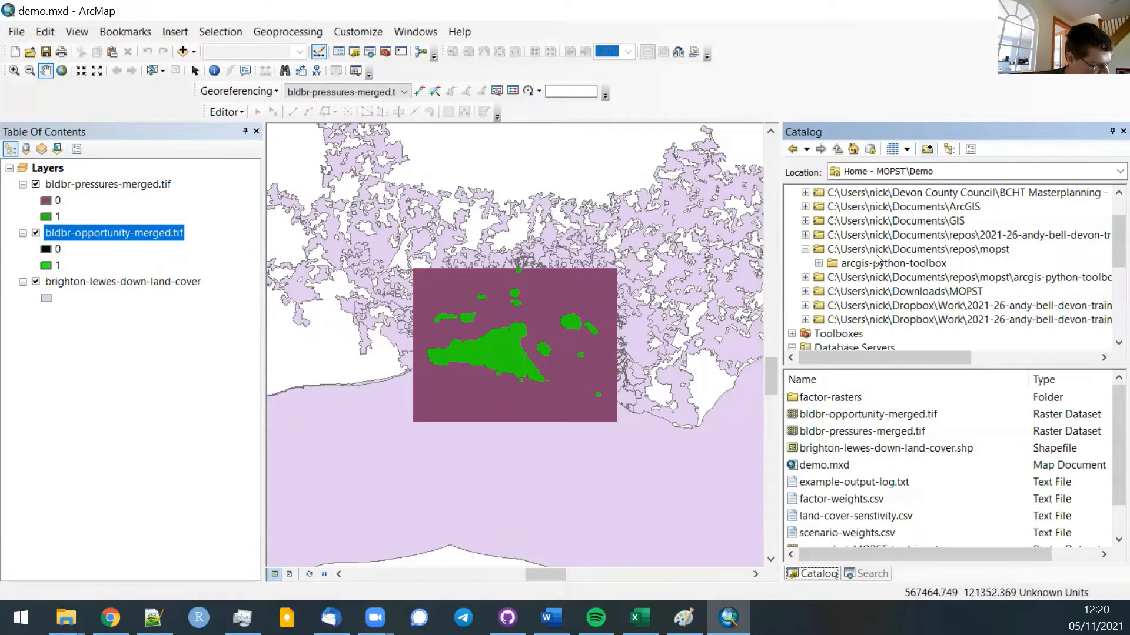
{"action": "left_click", "coordinate": [887, 296]}
{"action": "left_click", "coordinate": [805, 291]}
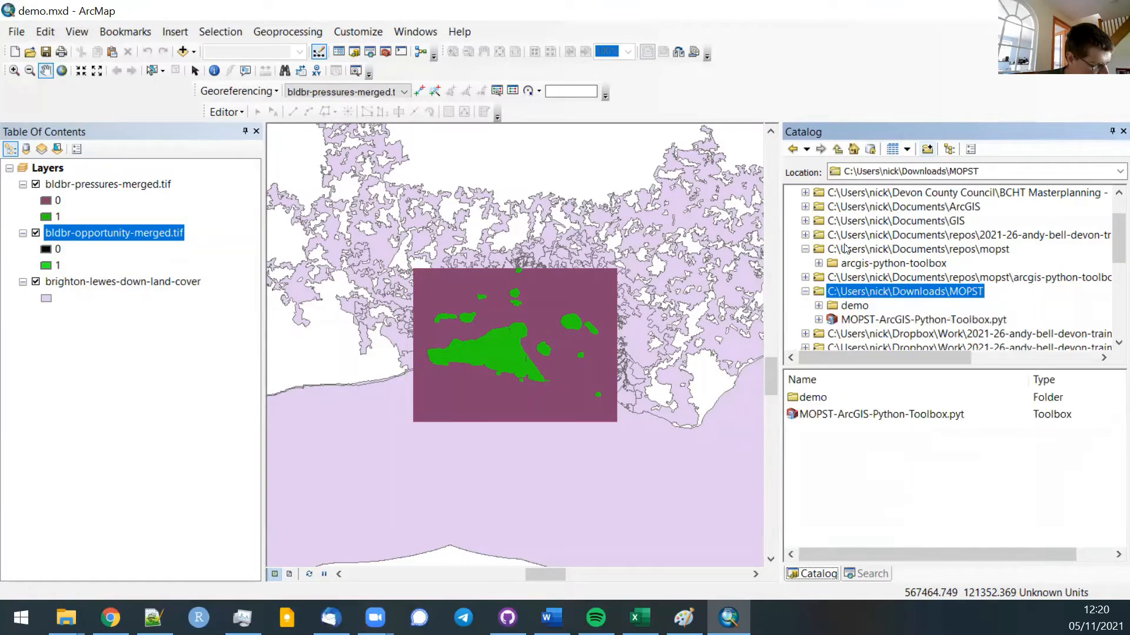
{"action": "scroll", "coordinate": [856, 236], "scroll_direction": "down", "scroll_amount": 1}
{"action": "left_click", "coordinate": [853, 265]}
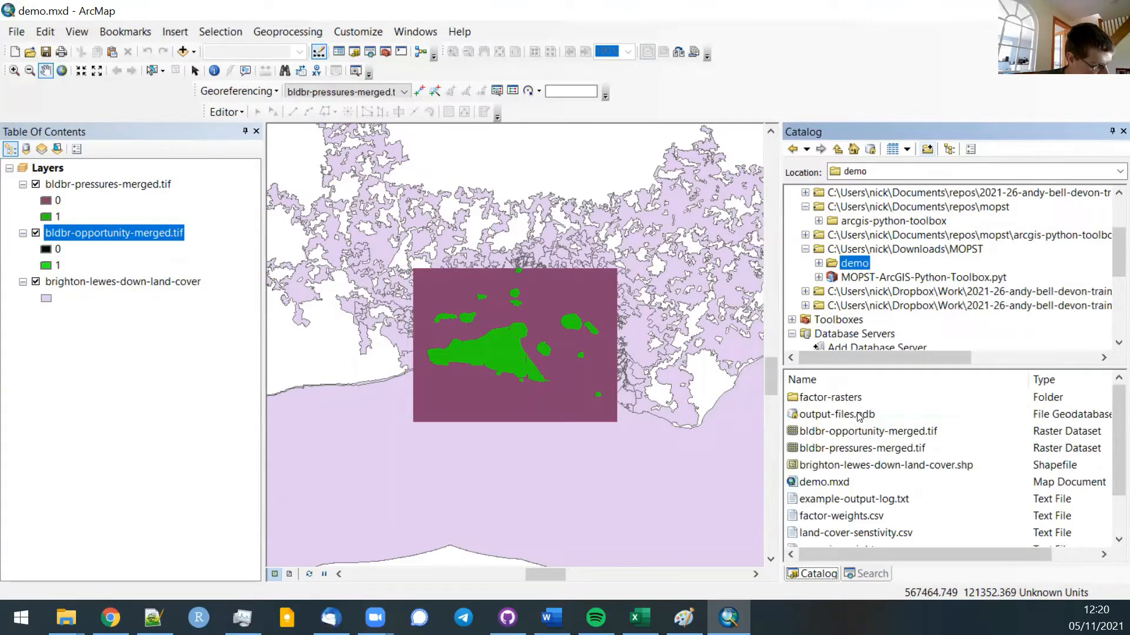
Expand MOPST-ArcGIS-Python-Toolbox.pyt in the MOPST folder and open its MOPST Model tool.
{"action": "left_click", "coordinate": [875, 250]}
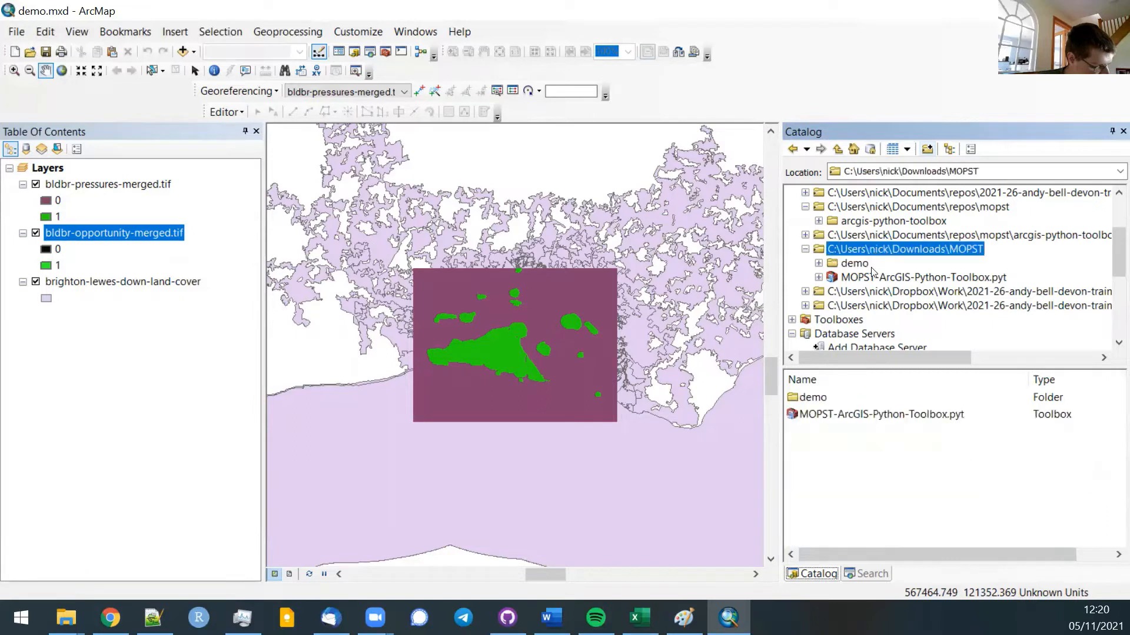
{"action": "left_click", "coordinate": [819, 277]}
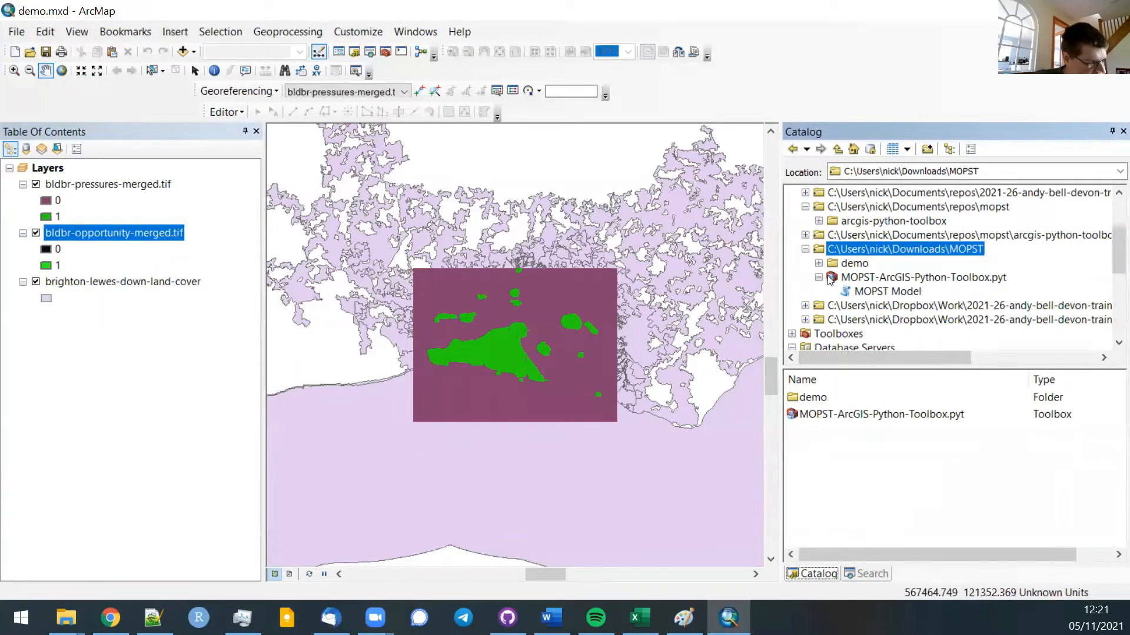
{"action": "left_click", "coordinate": [875, 294]}
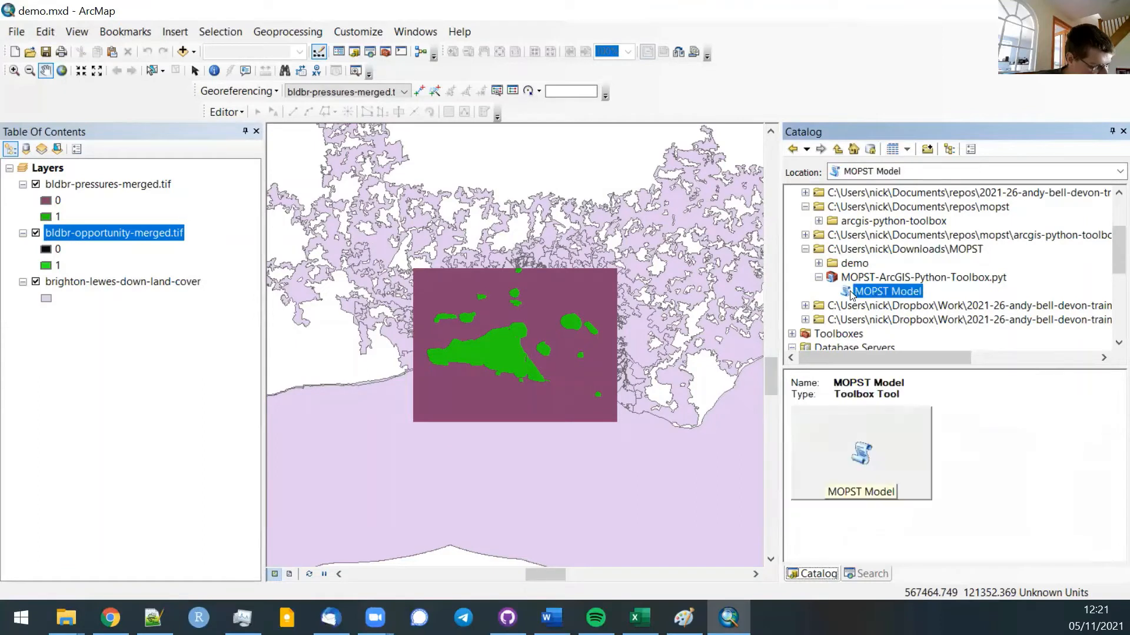
{"action": "double_click", "coordinate": [899, 294]}
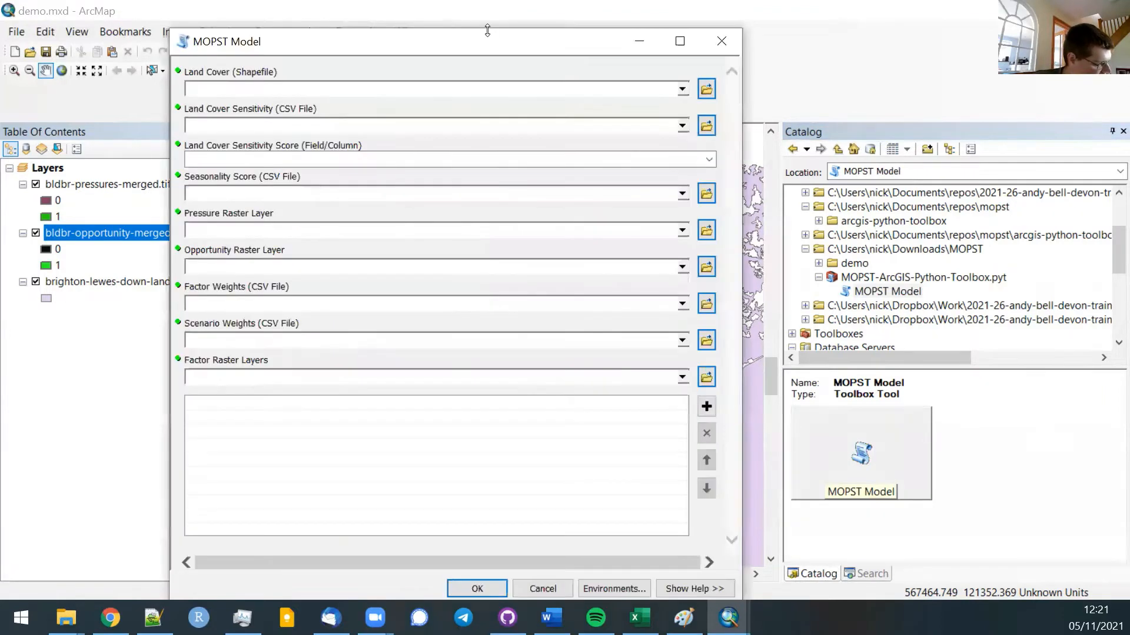
{"action": "mouse_move", "coordinate": [487, 30]}
{"action": "left_mouse_down"}
{"action": "mouse_move", "coordinate": [497, 64]}
{"action": "mouse_move", "coordinate": [504, 45]}
{"action": "left_mouse_up"}
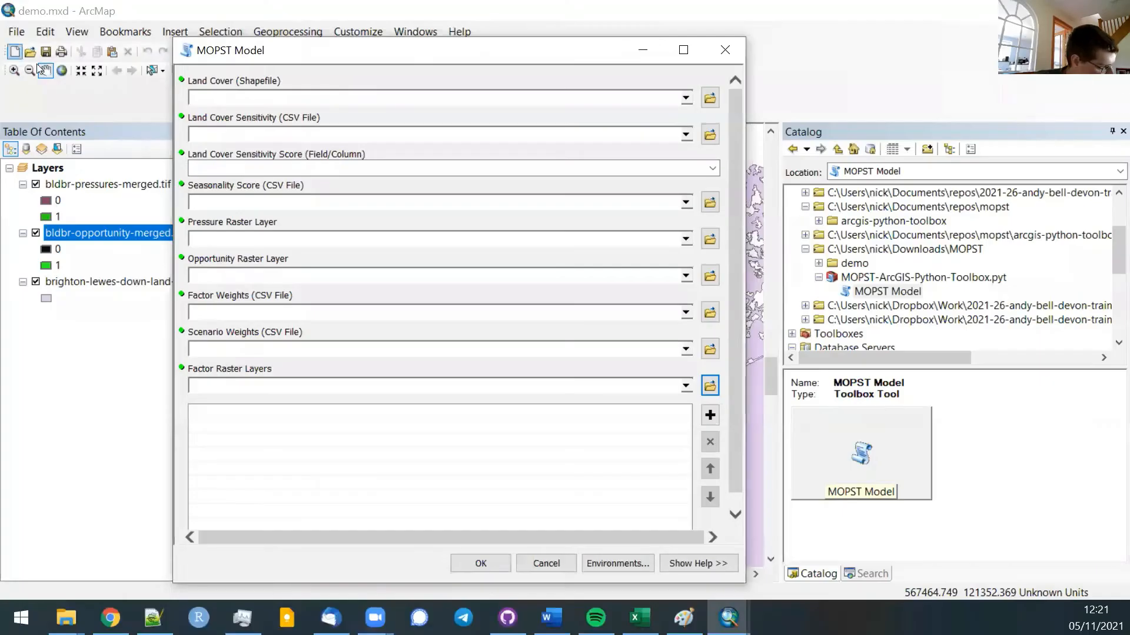
Set Land Cover to brighton-lewes-down-land-cover and Land Cover Sensitivity to land-cover-senstivity.csv, allowing the ActiveX interaction.
{"action": "left_click", "coordinate": [686, 99]}
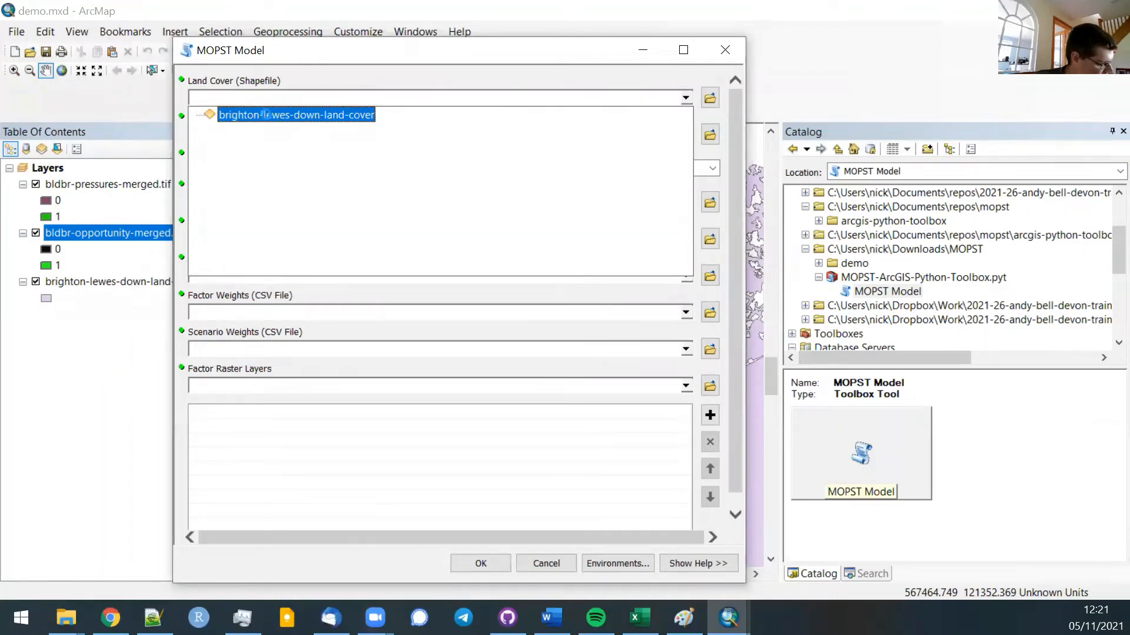
{"action": "left_click", "coordinate": [246, 115]}
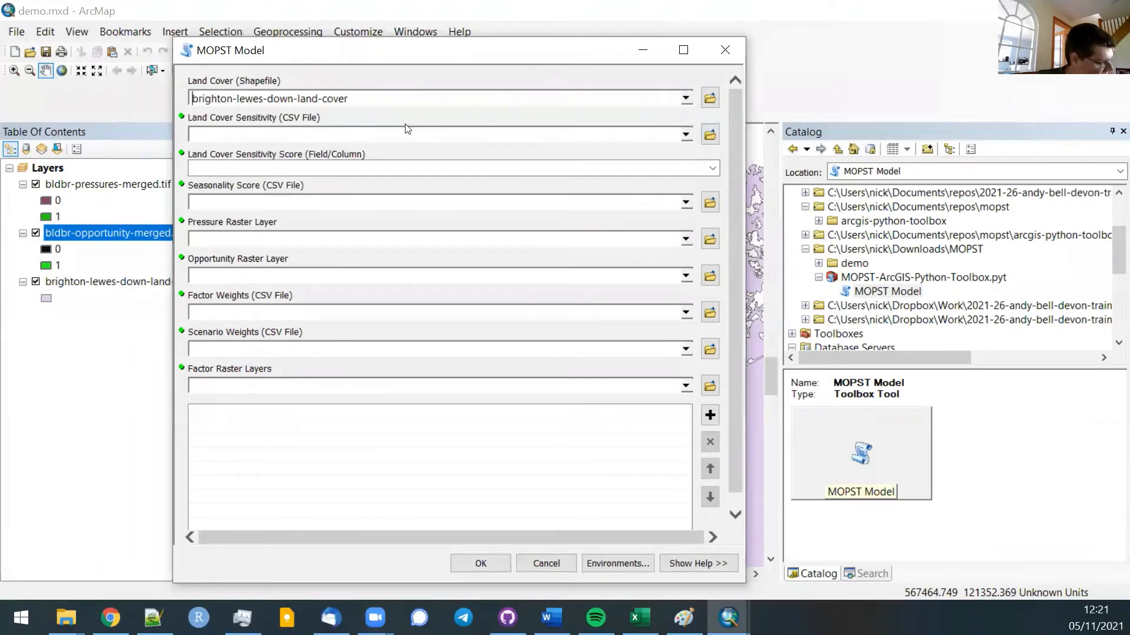
{"action": "left_click", "coordinate": [686, 134]}
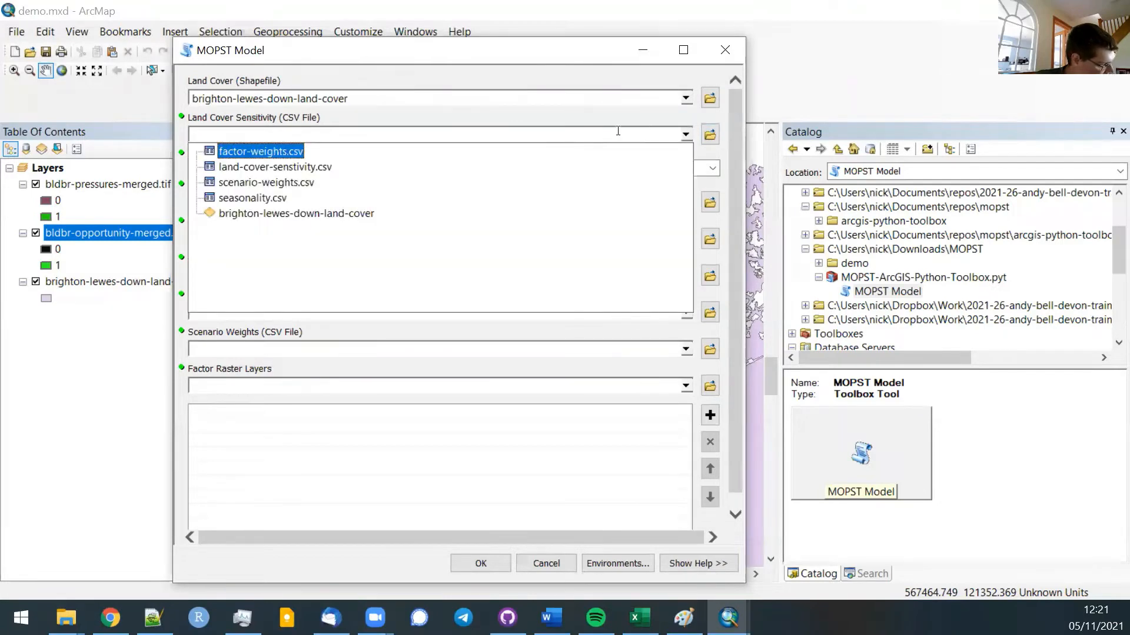
{"action": "left_click", "coordinate": [291, 167]}
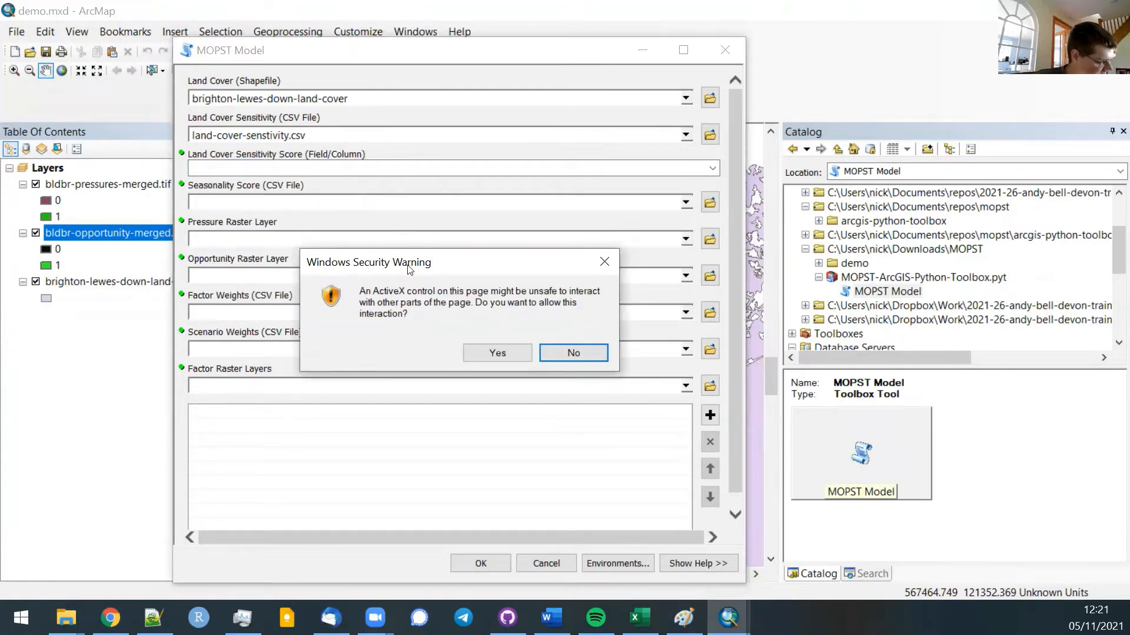
{"action": "left_click", "coordinate": [497, 353]}
Choose BLD_Brighton_Lewes_Down as the Land Cover Sensitivity Score field and seasonality.csv as the Seasonality Score file.
{"action": "left_click", "coordinate": [711, 169]}
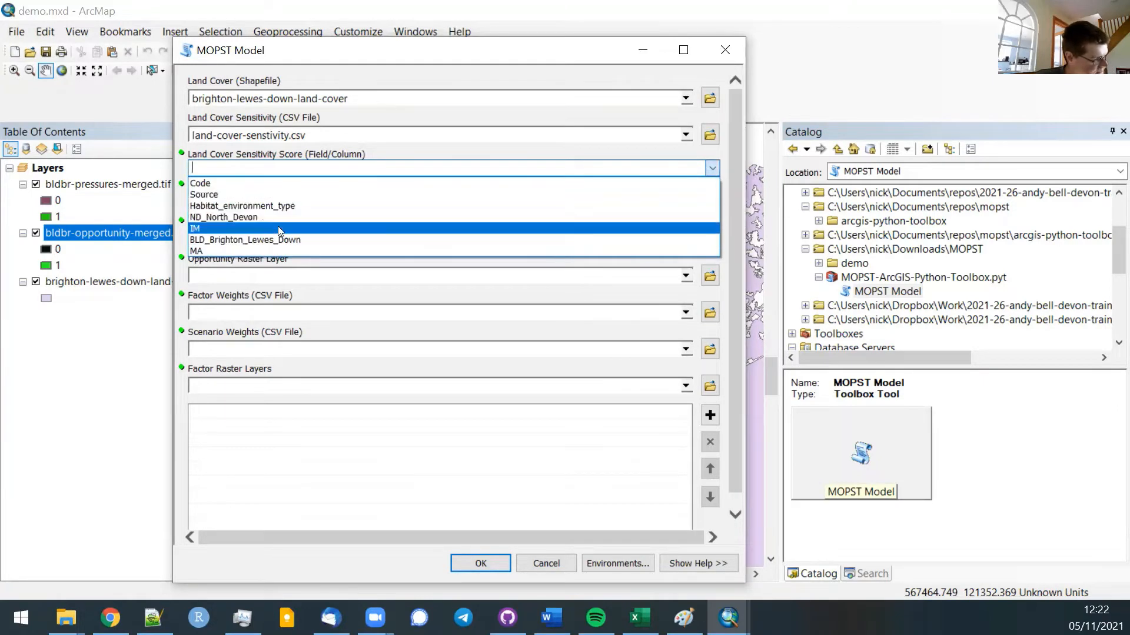
{"action": "left_click", "coordinate": [290, 240]}
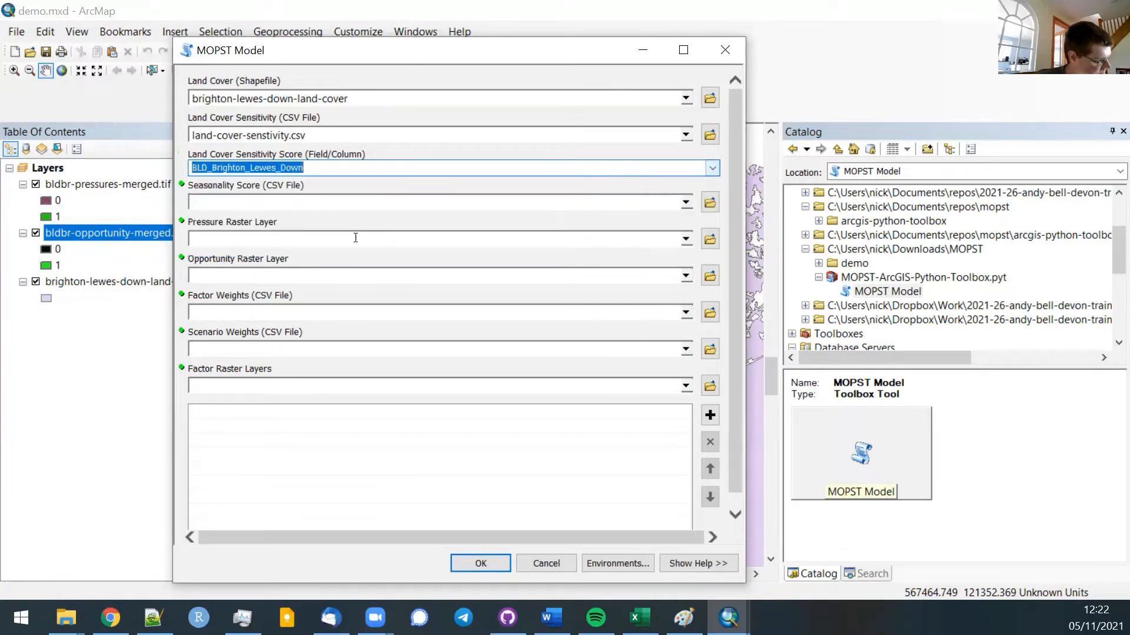
{"action": "left_click", "coordinate": [686, 203]}
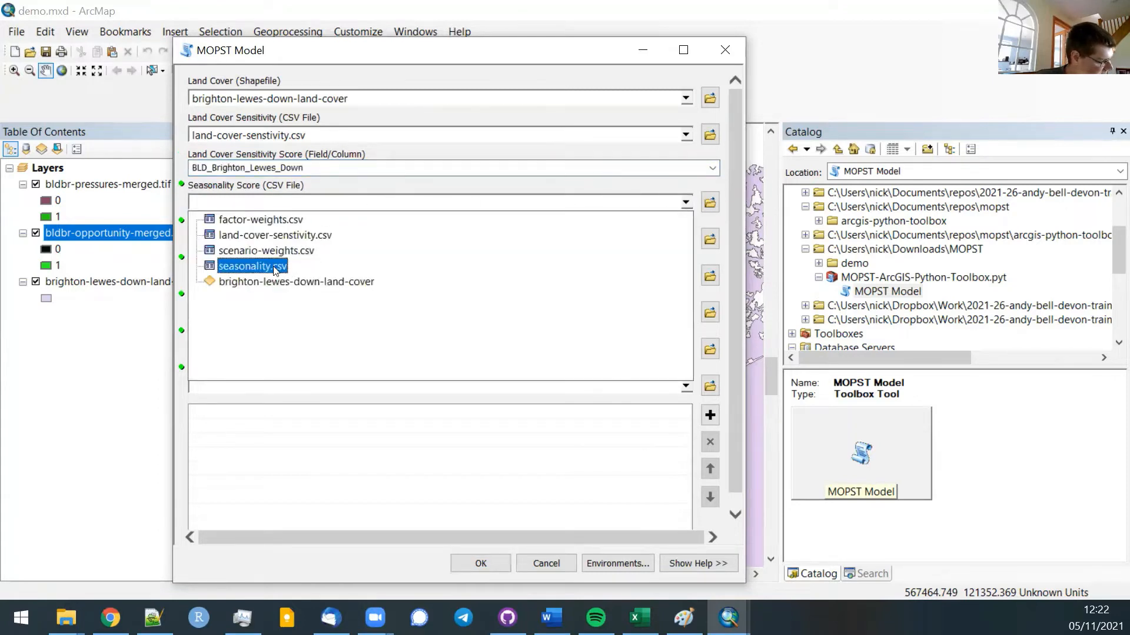
{"action": "left_click", "coordinate": [274, 268]}
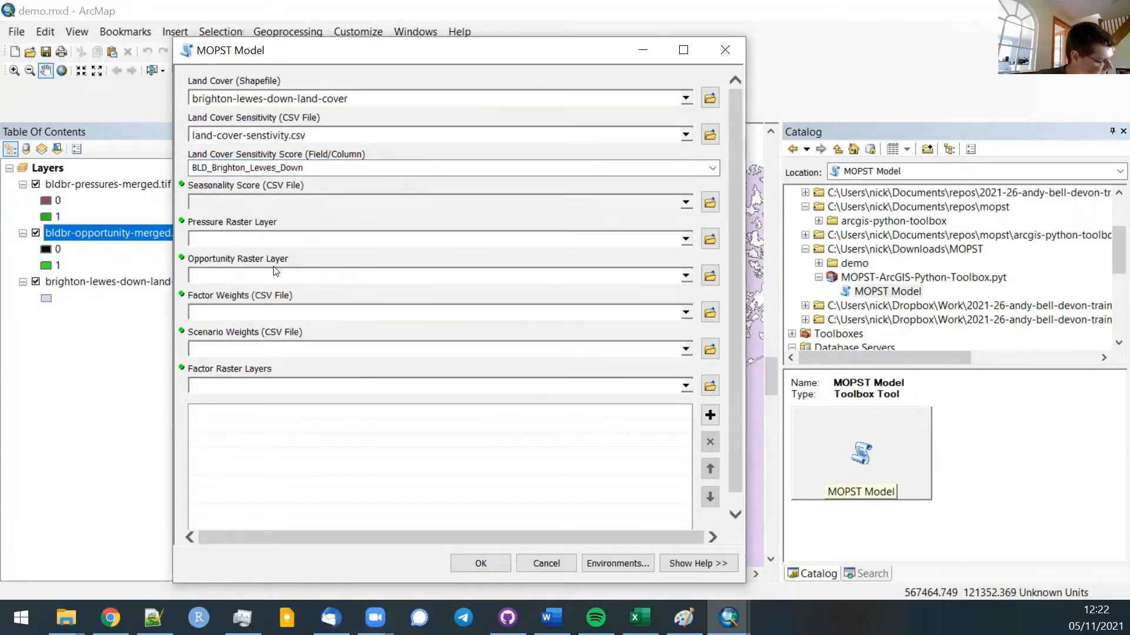
Set the Pressure Raster Layer to bldbr-pressures-merged.tif and the Opportunity Raster Layer to bldbr-opportunity-merged.tif.
{"action": "left_click", "coordinate": [686, 240]}
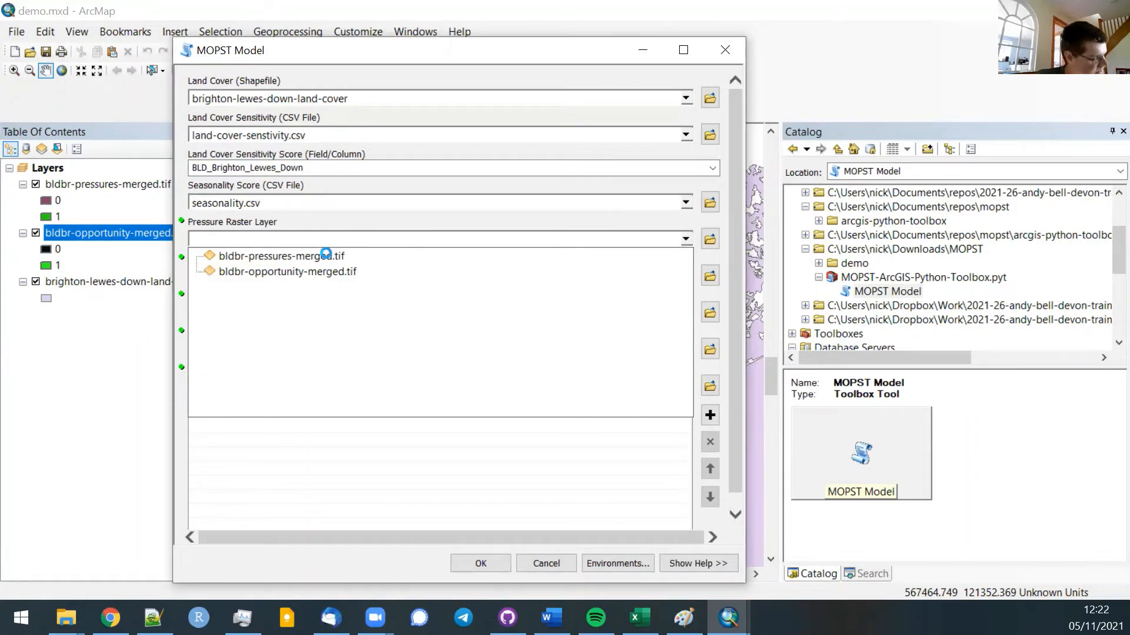
{"action": "left_click", "coordinate": [327, 257]}
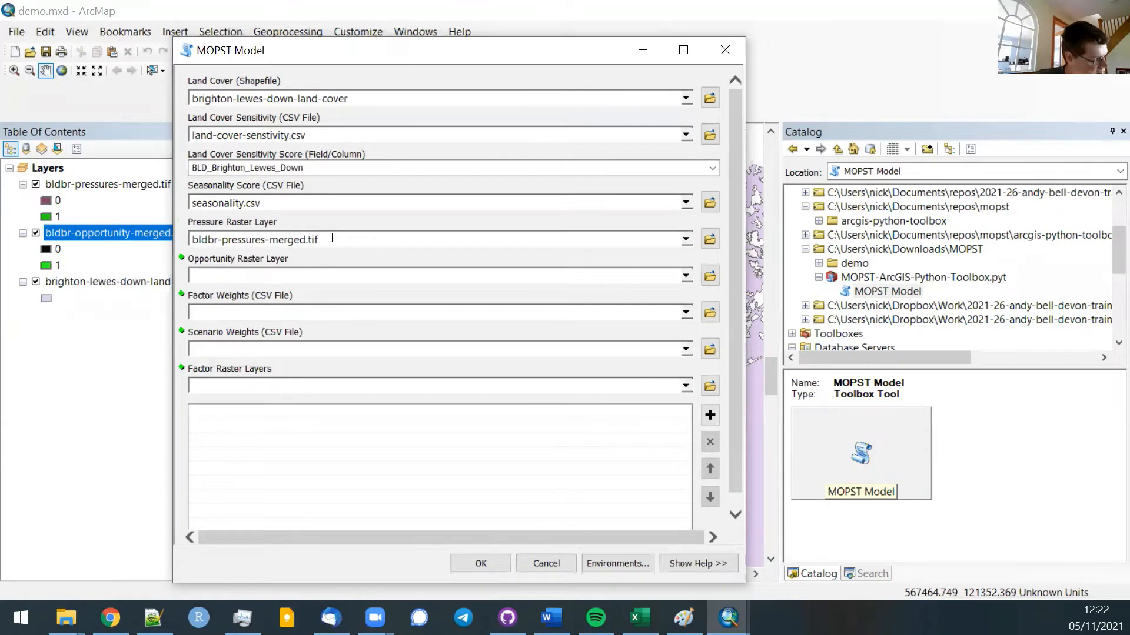
{"action": "left_click", "coordinate": [686, 276]}
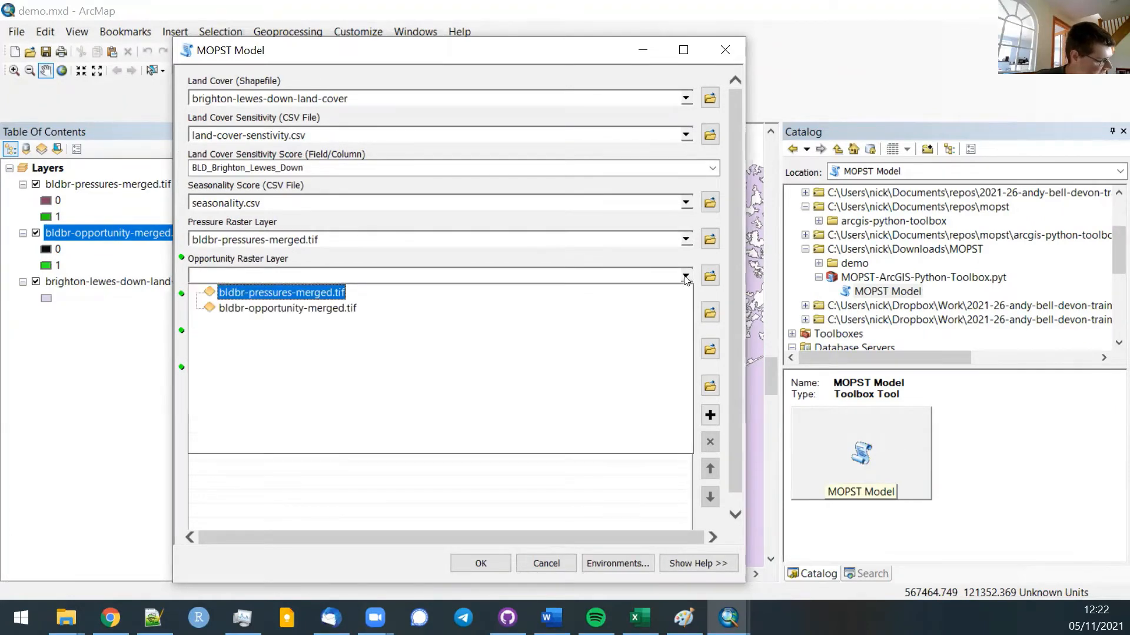
{"action": "left_click", "coordinate": [327, 309]}
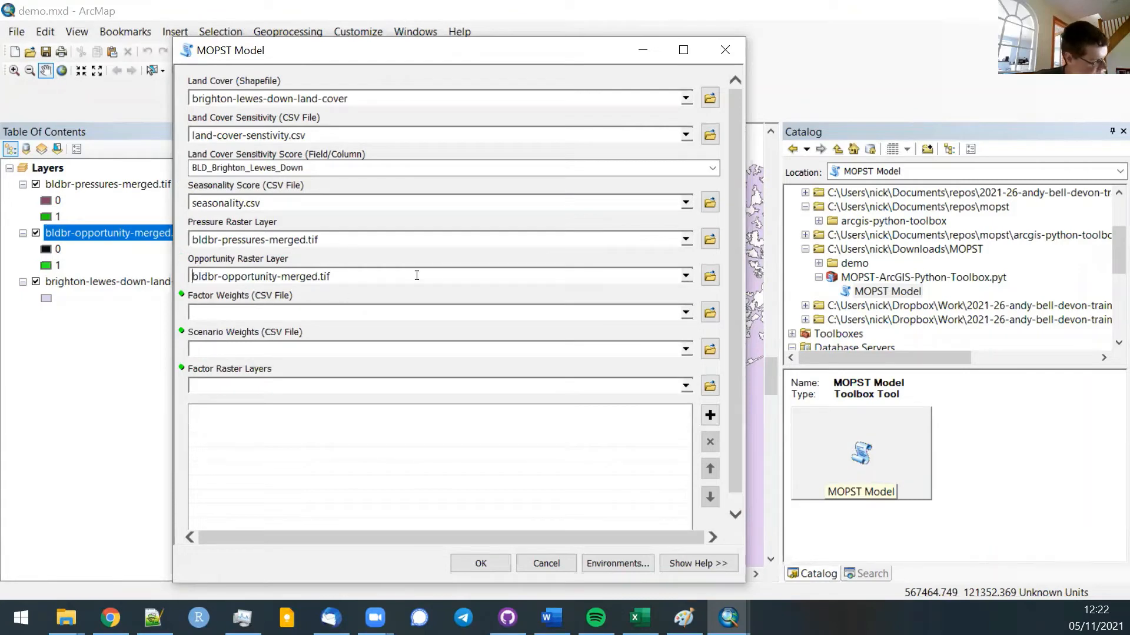
Set Factor Weights to factor-weights.csv and Scenario Weights to scenario-weights.csv.
{"action": "left_click", "coordinate": [688, 312]}
{"action": "left_click", "coordinate": [265, 331]}
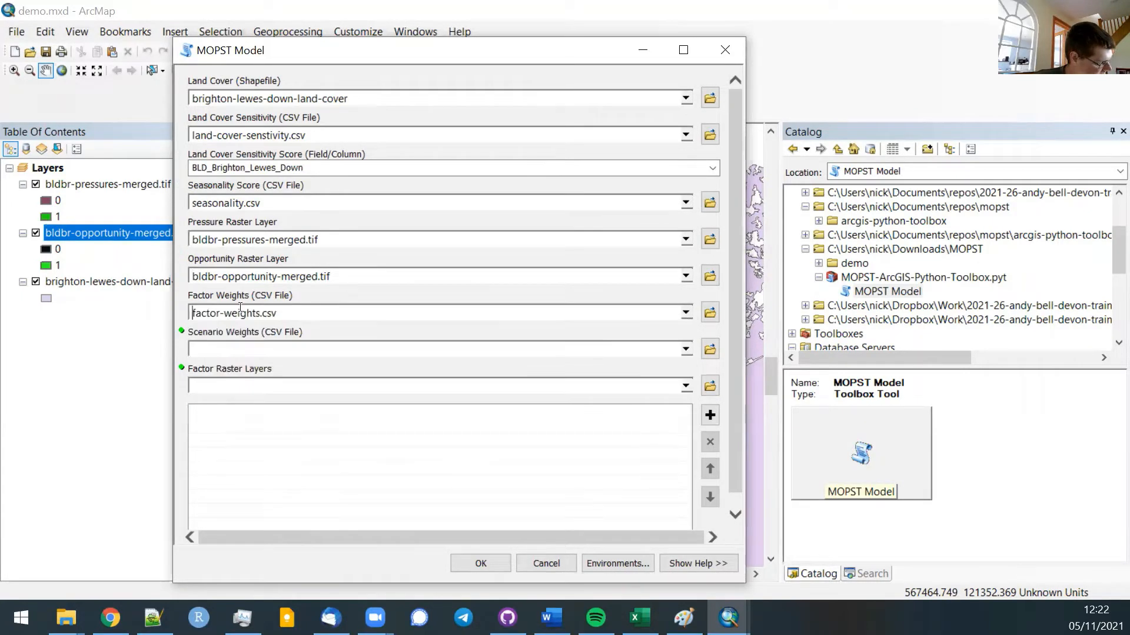
{"action": "left_click", "coordinate": [687, 349]}
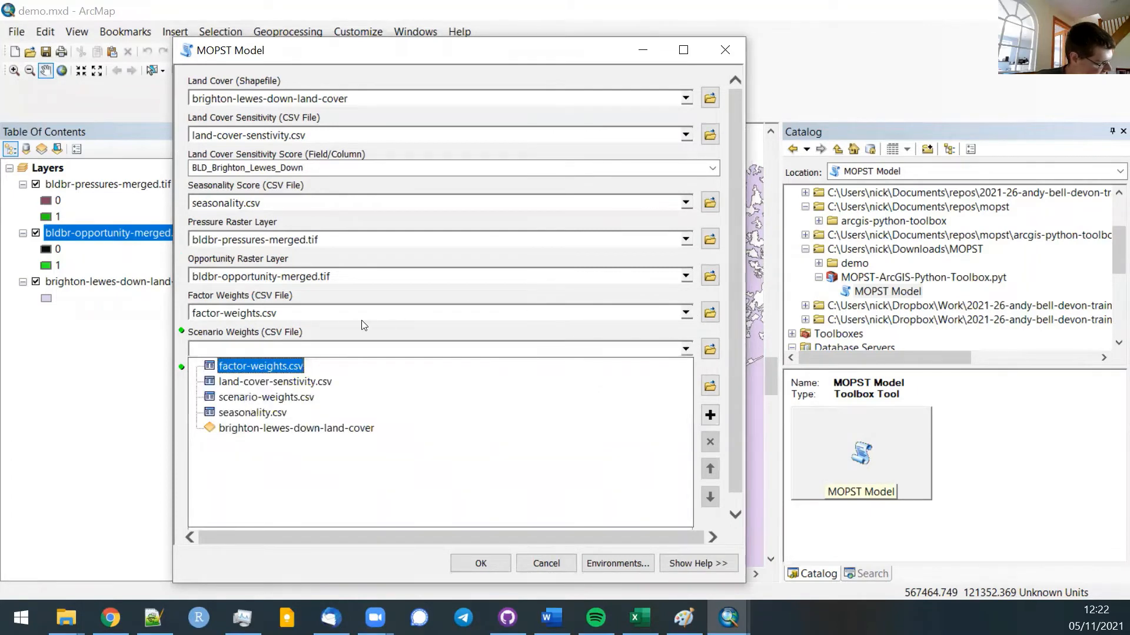
{"action": "left_click", "coordinate": [284, 397]}
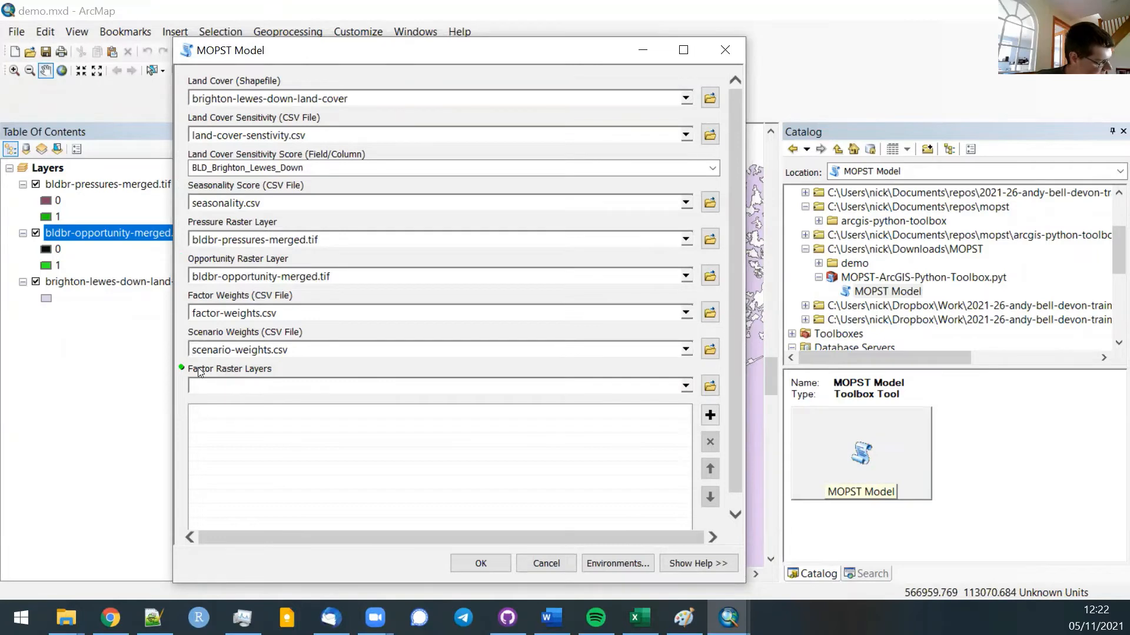
Add every raster in the factor-rasters folder, from access-wheelchair.tif to managment-lnr.tif, as Factor Raster Layers.
{"action": "left_click", "coordinate": [710, 386]}
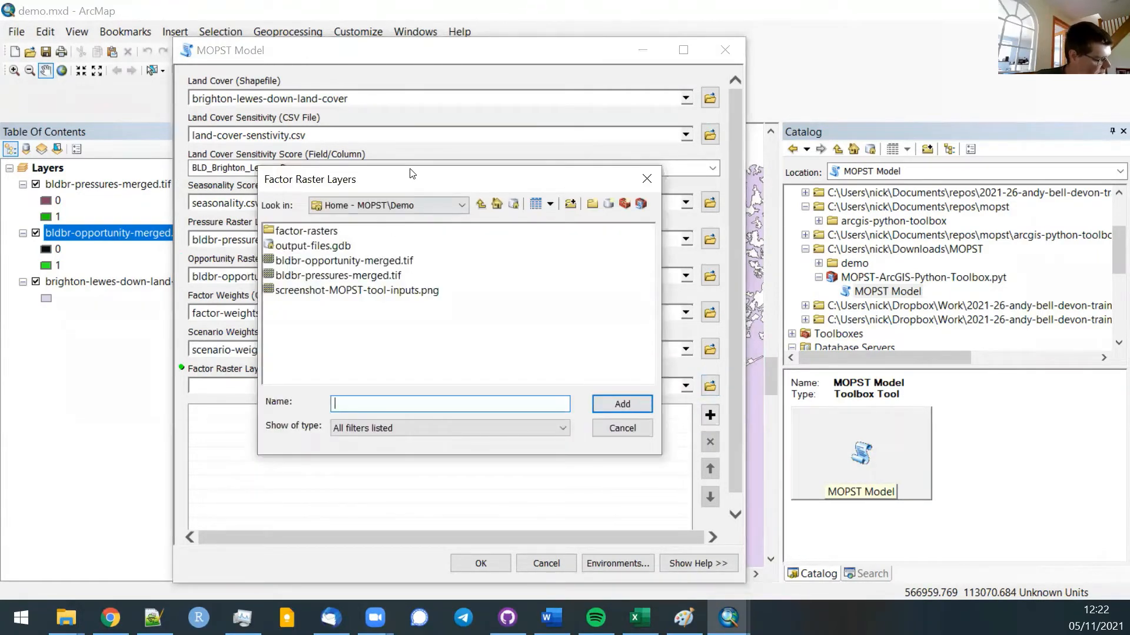
{"action": "double_click", "coordinate": [306, 232]}
{"action": "left_click", "coordinate": [327, 233]}
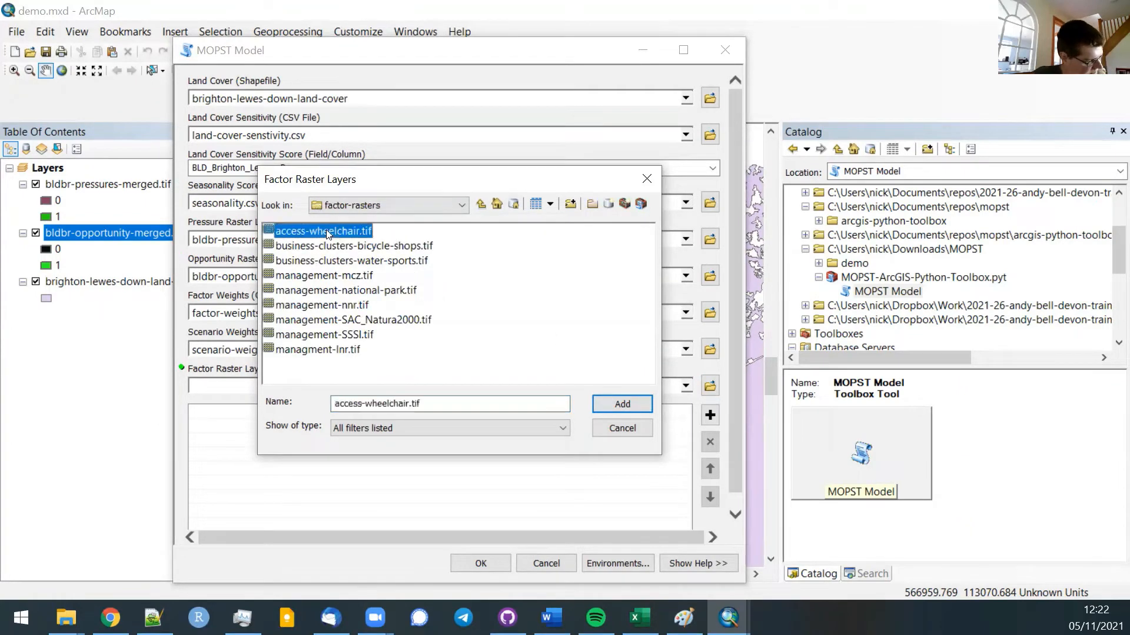
{"action": "left_click", "coordinate": [330, 350], "text": "shift"}
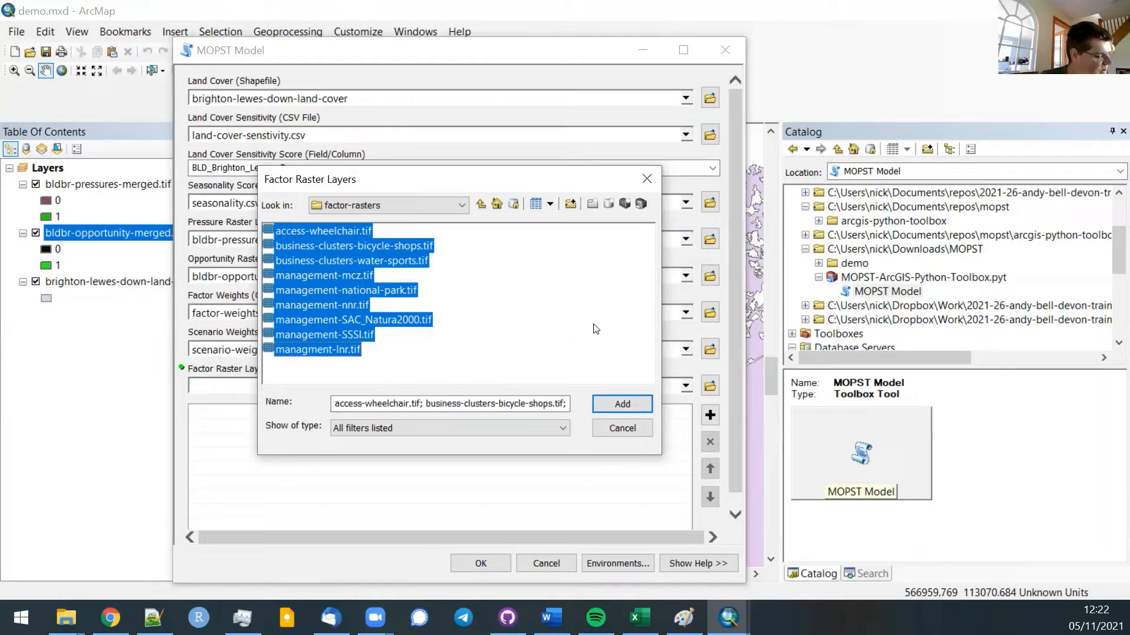
{"action": "left_click", "coordinate": [621, 403]}
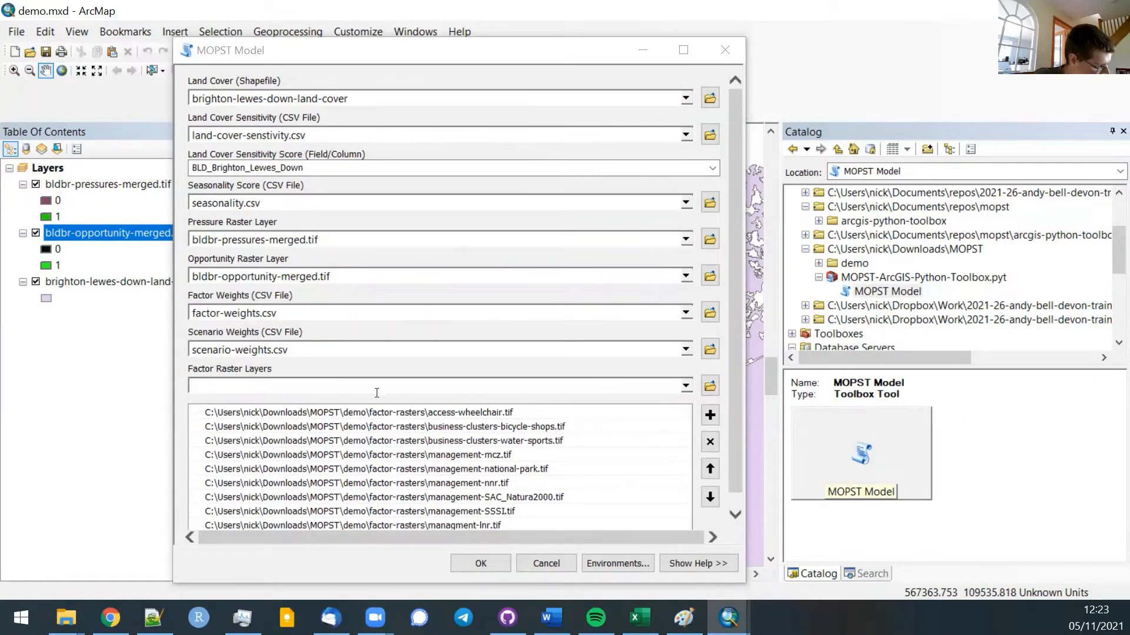
Check the completed input list and run the MOPST Model tool.
{"action": "left_click", "coordinate": [491, 566]}
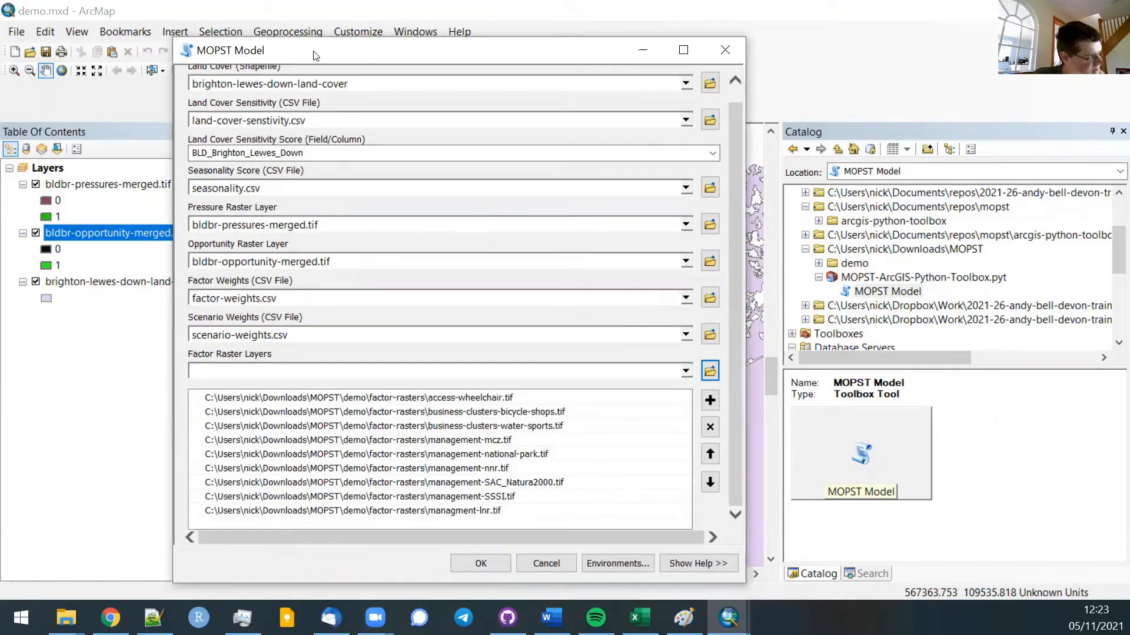
{"action": "left_click_drag", "start_coordinate": [733, 206], "coordinate": [734, 166]}
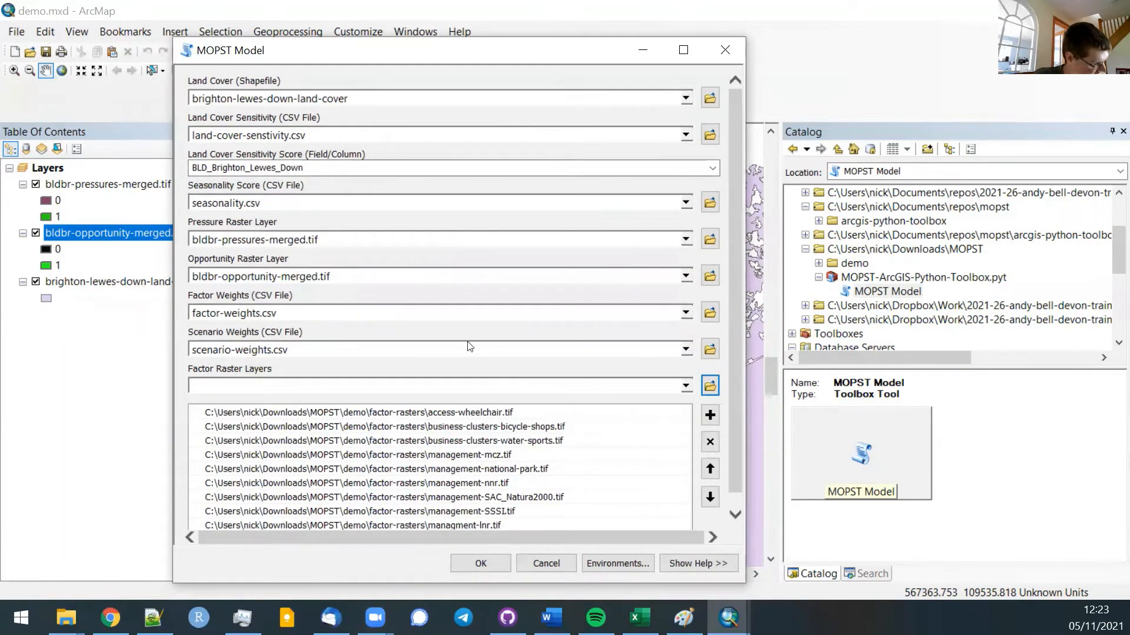
{"action": "left_click", "coordinate": [480, 564]}
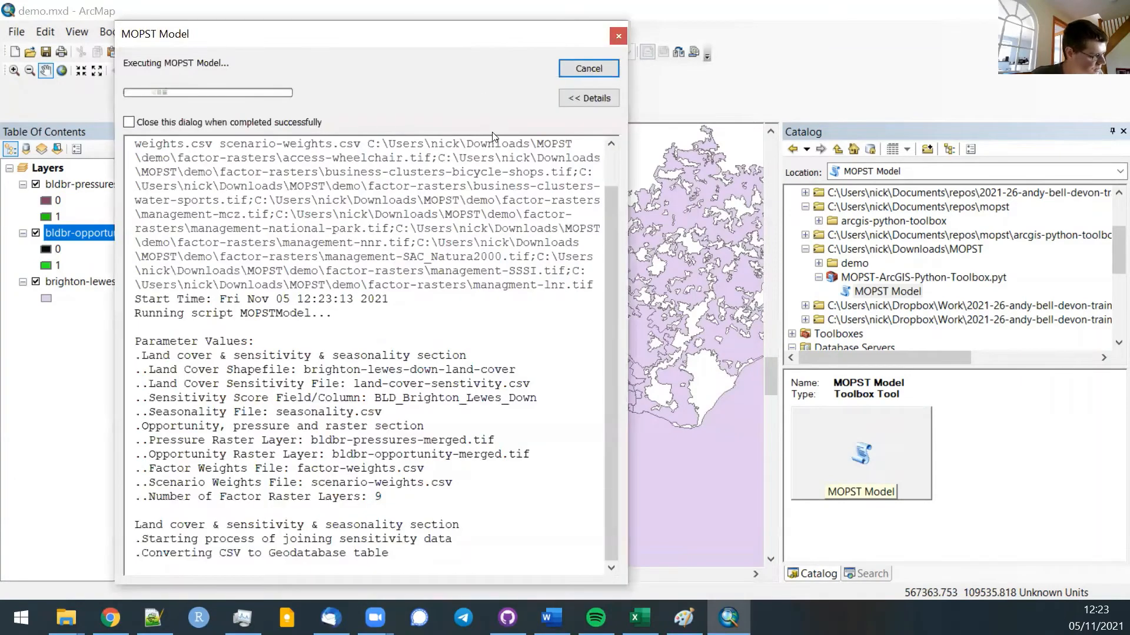
{"action": "scroll", "coordinate": [508, 191], "scroll_direction": "up", "scroll_amount": 1}
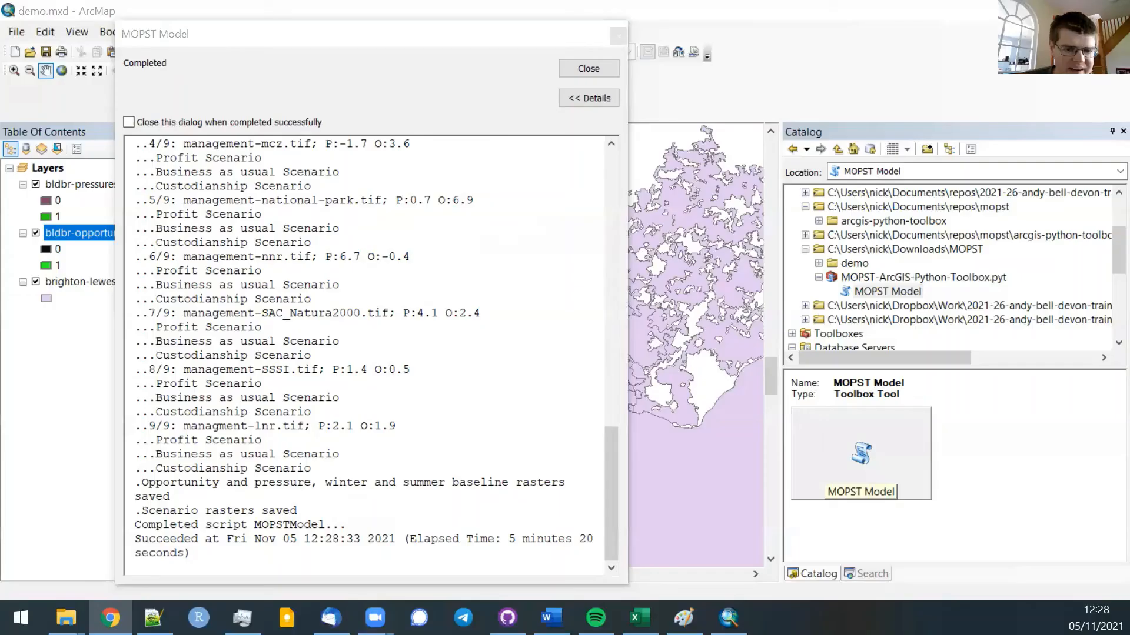
Examine the completed run's log for the elapsed time and the land cover, sensitivity and seasonality processing stages.
{"action": "left_click", "coordinate": [369, 36]}
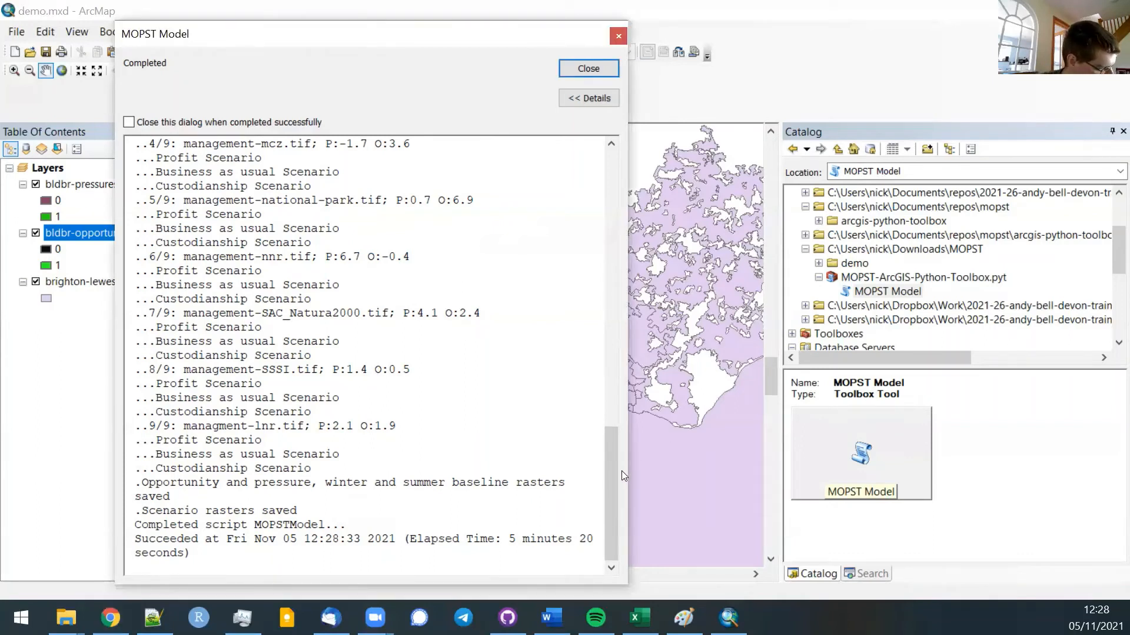
{"action": "left_click_drag", "start_coordinate": [511, 538], "coordinate": [527, 565]}
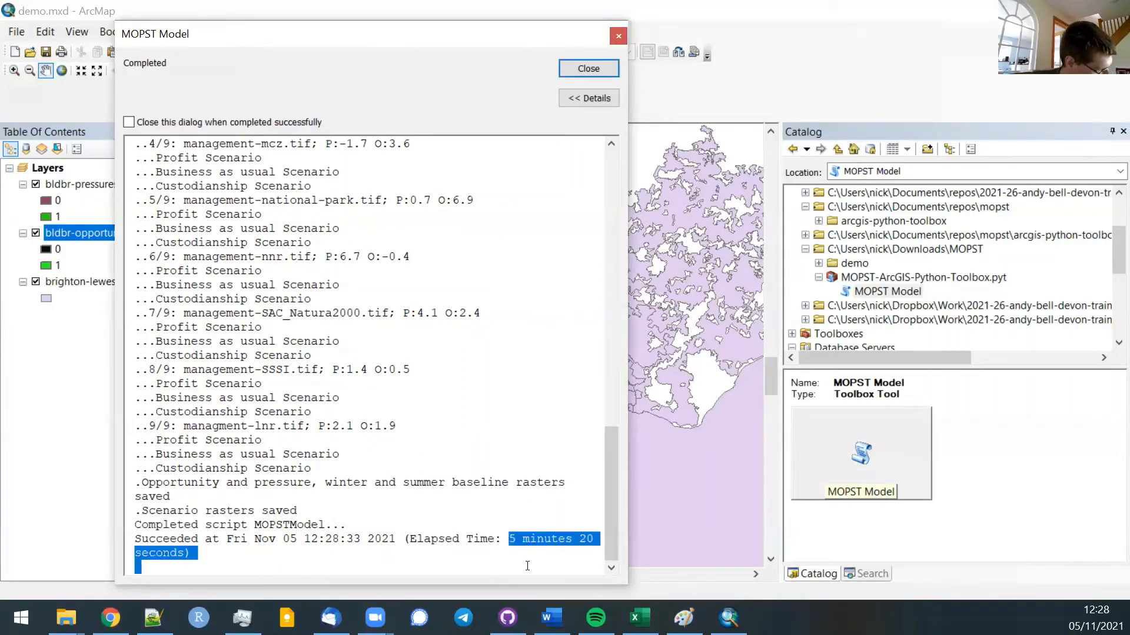
{"action": "left_click", "coordinate": [468, 539]}
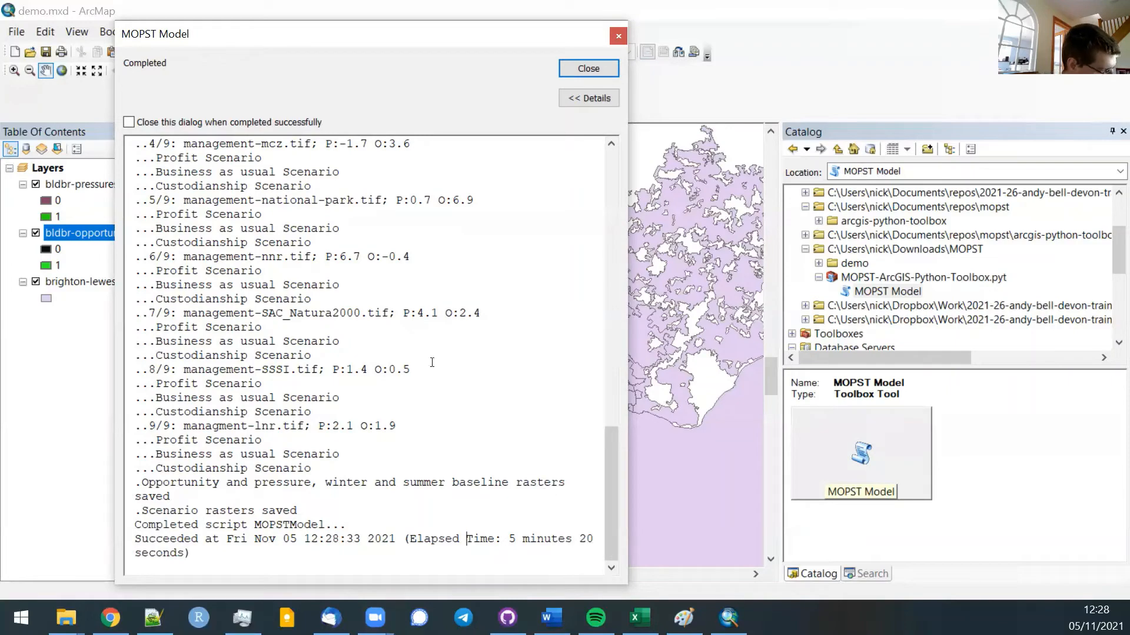
{"action": "left_click_drag", "start_coordinate": [616, 480], "coordinate": [606, 307]}
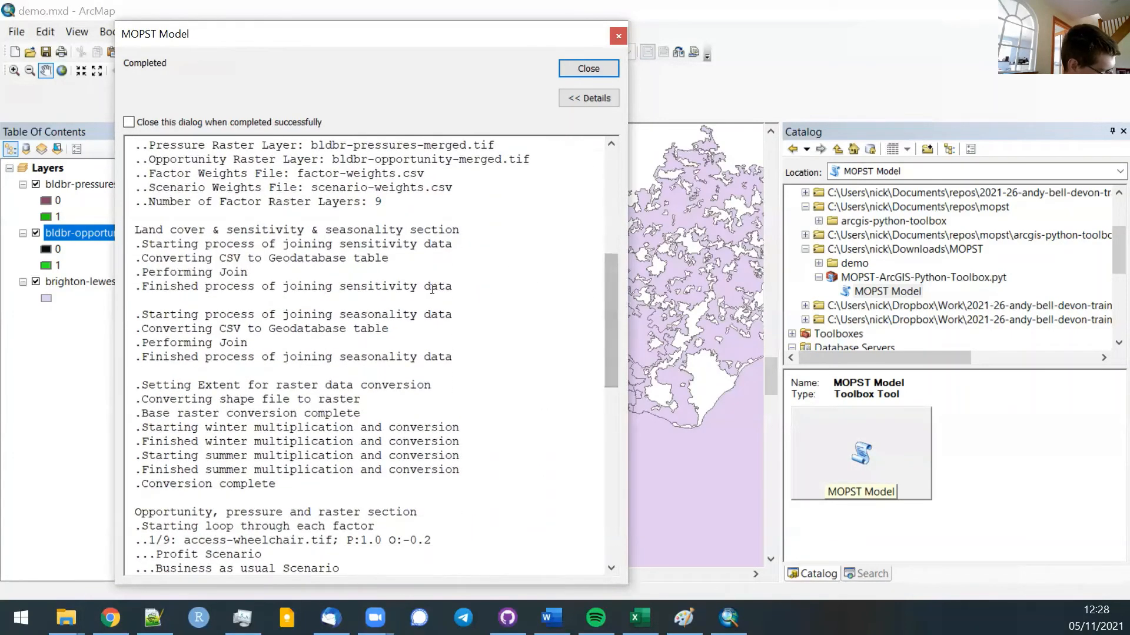
{"action": "scroll", "coordinate": [435, 298], "scroll_direction": "down", "scroll_amount": 9}
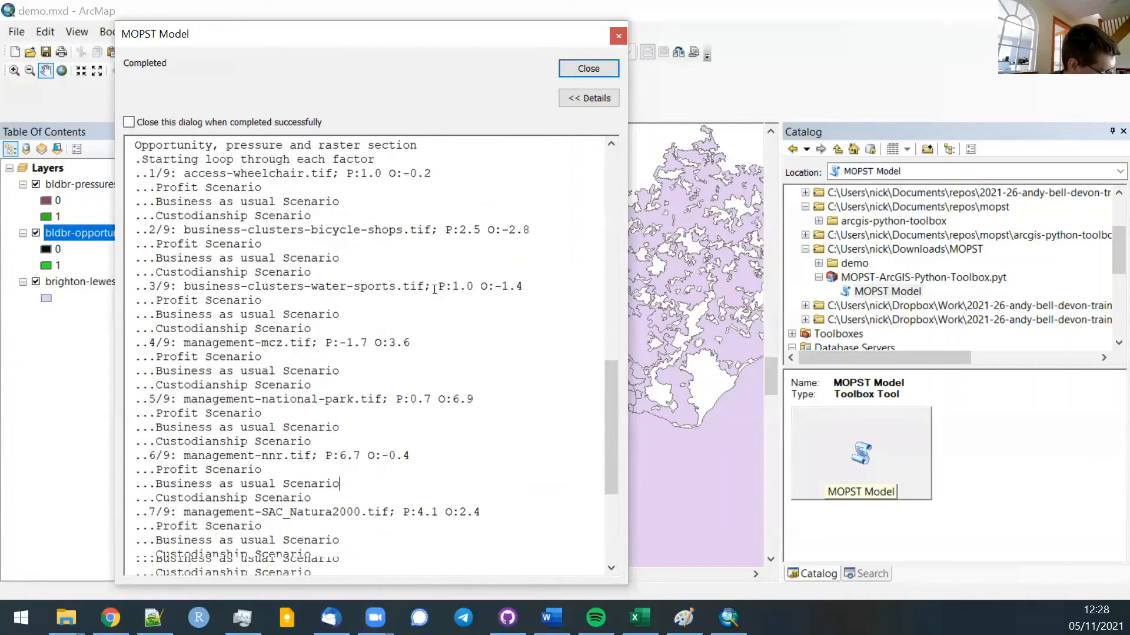
{"action": "scroll", "coordinate": [440, 255], "scroll_direction": "up", "scroll_amount": 10}
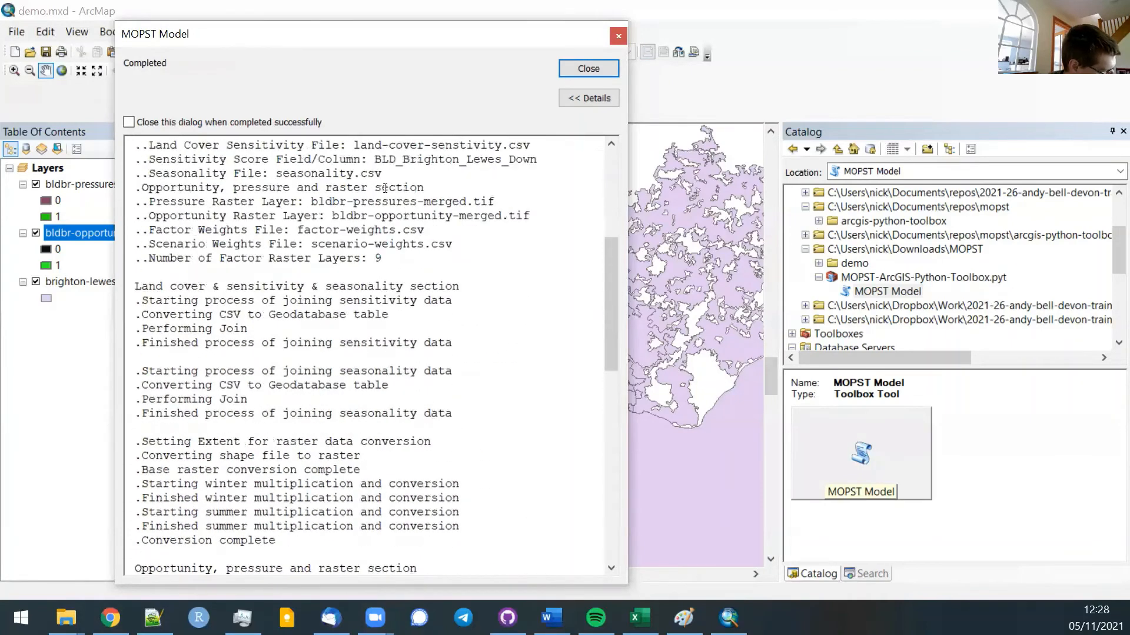
{"action": "scroll", "coordinate": [389, 274], "scroll_direction": "down", "scroll_amount": 8}
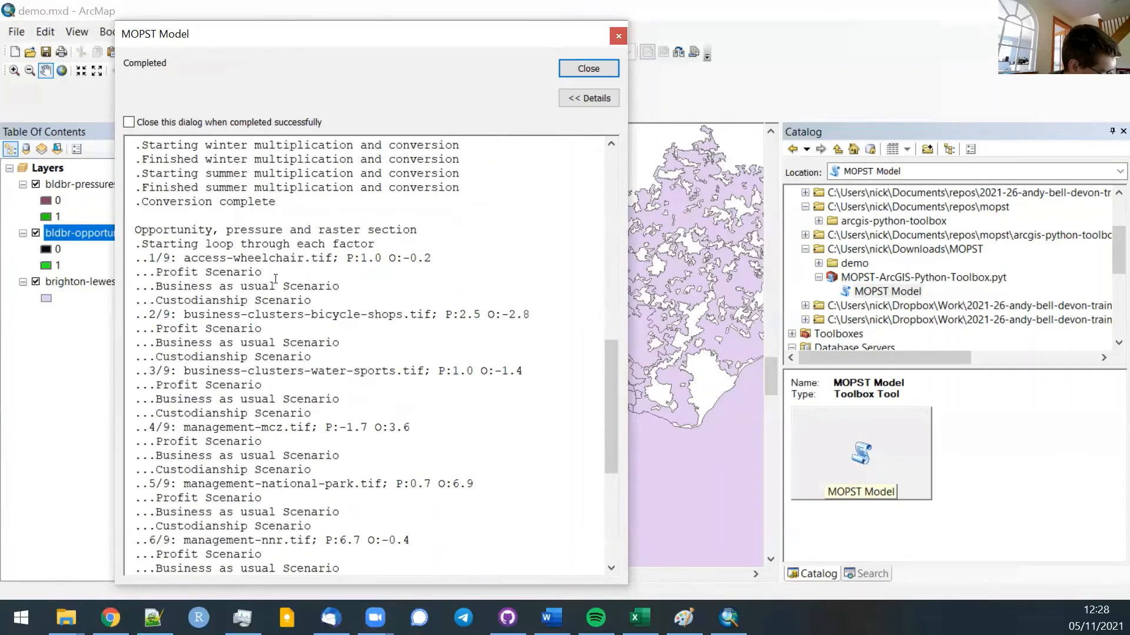
Review the log's Profit, Business as usual and Custodianship scenario entries for the factor rasters and close the run log.
{"action": "left_click_drag", "start_coordinate": [152, 259], "coordinate": [339, 344]}
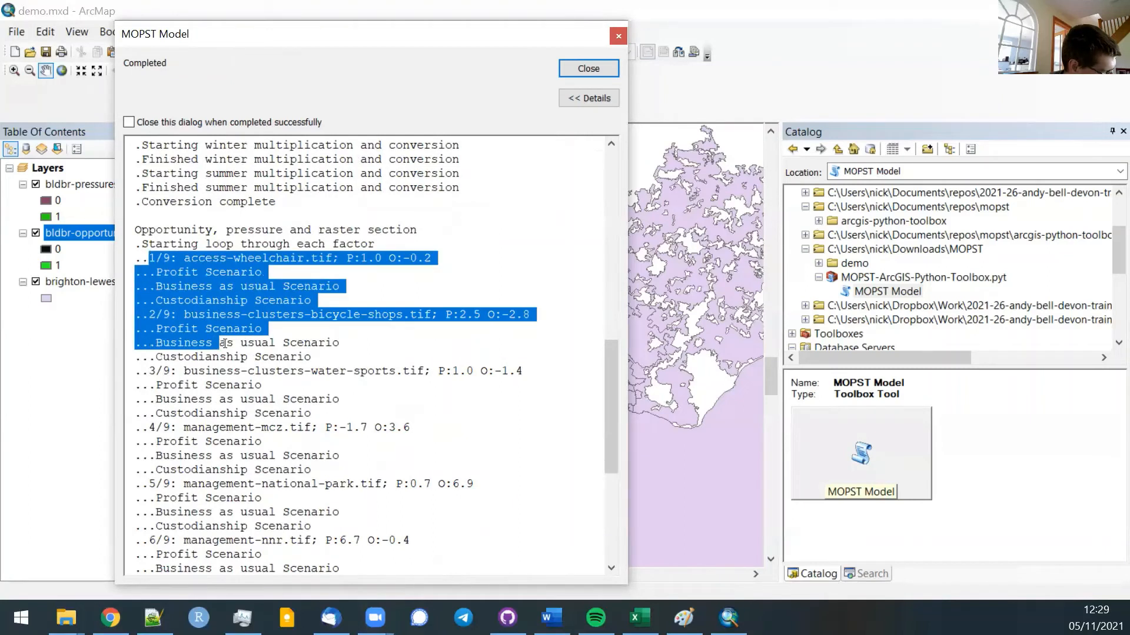
{"action": "left_click", "coordinate": [253, 283]}
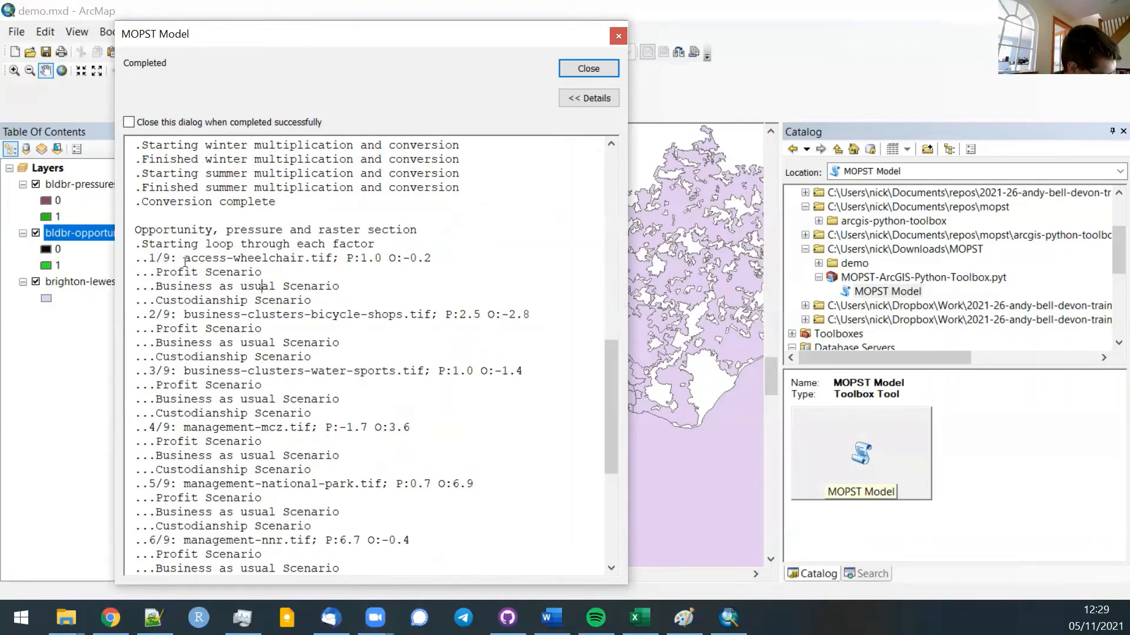
{"action": "scroll", "coordinate": [222, 276], "scroll_direction": "down", "scroll_amount": 7}
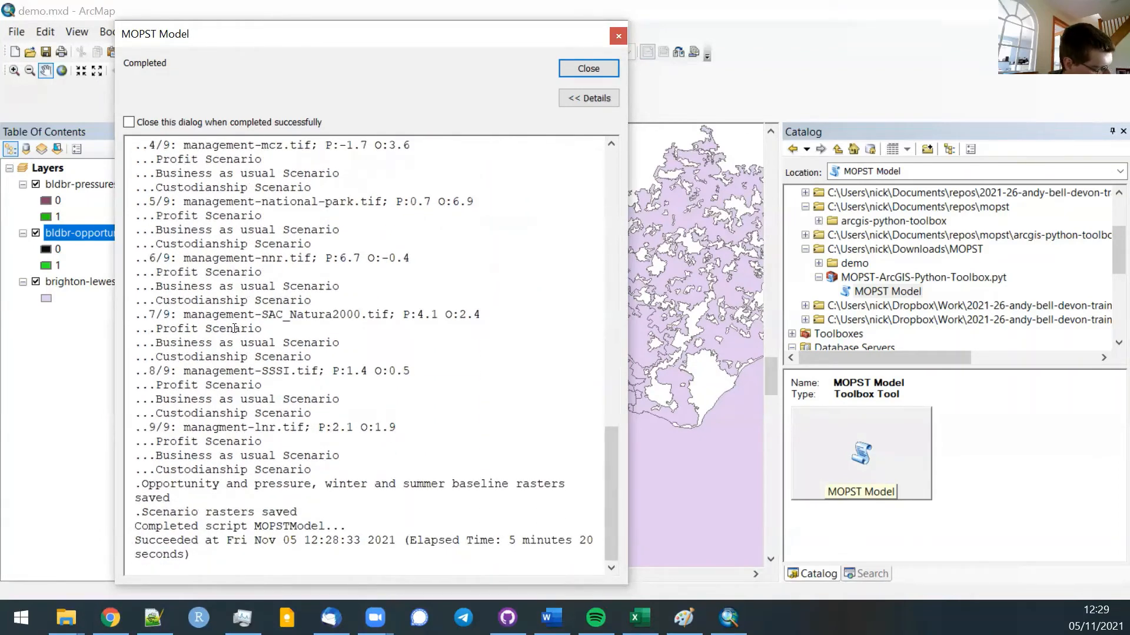
{"action": "left_click_drag", "start_coordinate": [233, 217], "coordinate": [284, 372]}
{"action": "left_click", "coordinate": [380, 409]}
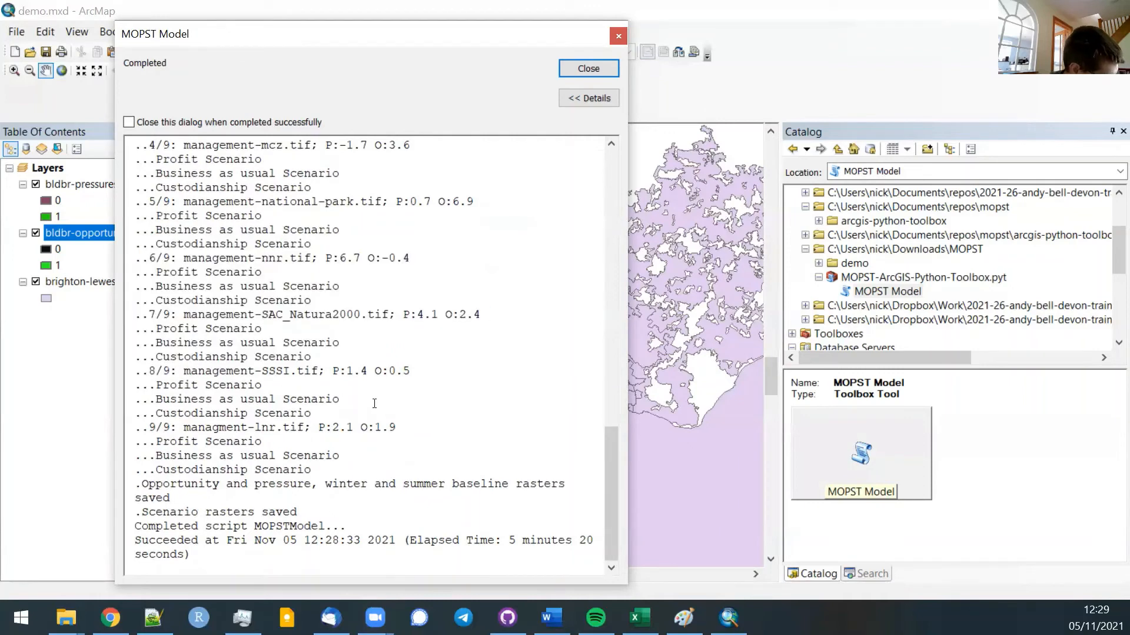
{"action": "left_click_drag", "start_coordinate": [219, 187], "coordinate": [236, 231]}
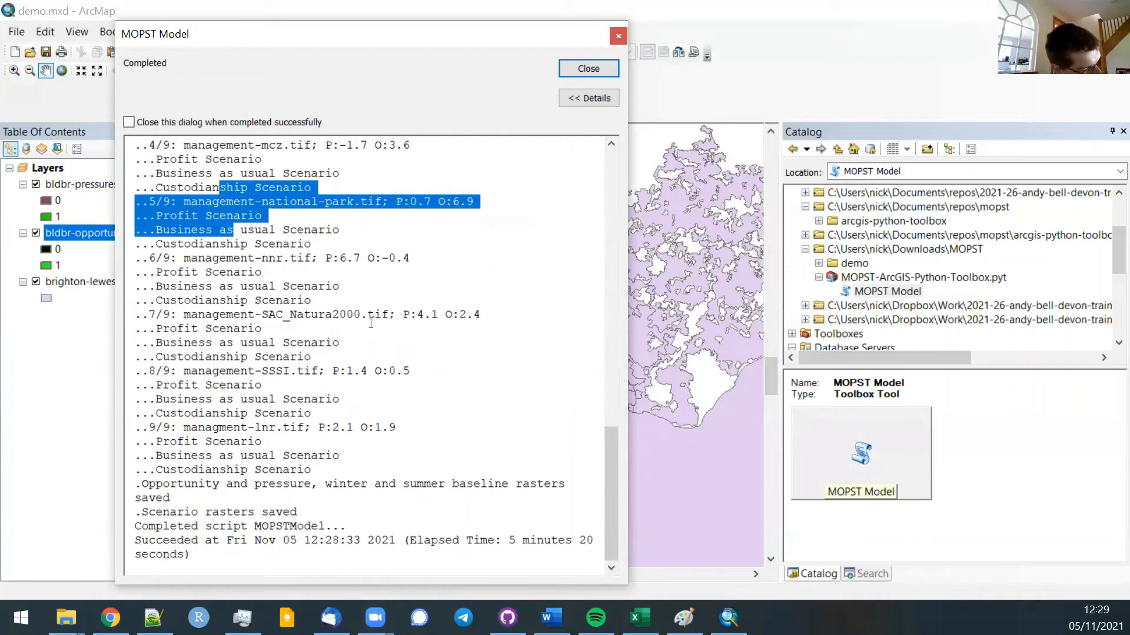
{"action": "left_click", "coordinate": [284, 314]}
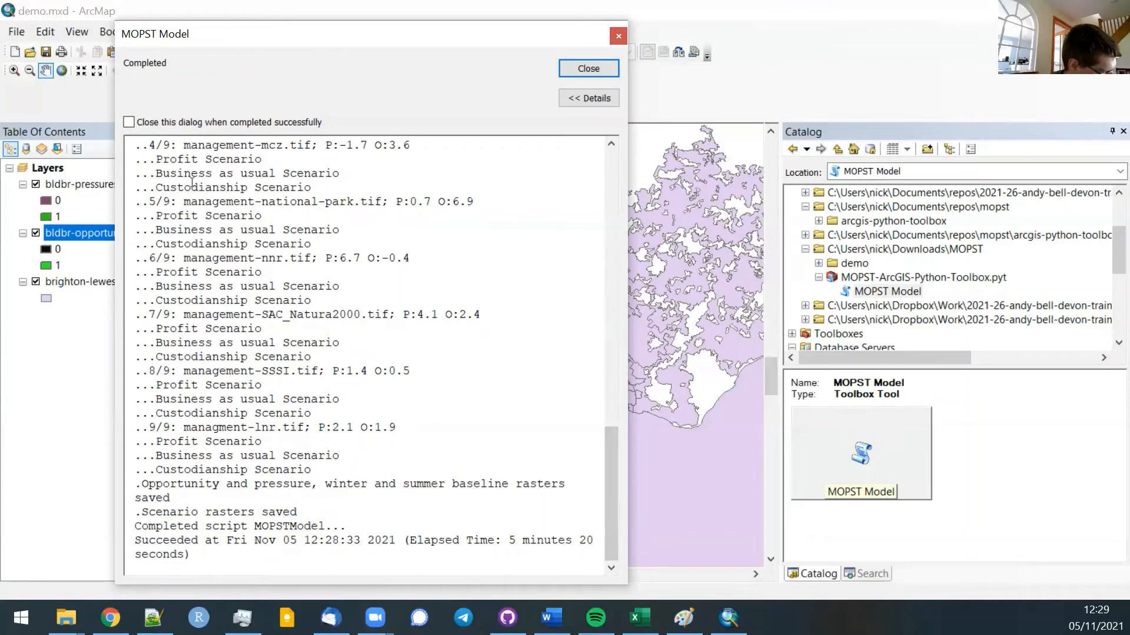
{"action": "left_click_drag", "start_coordinate": [199, 175], "coordinate": [305, 357]}
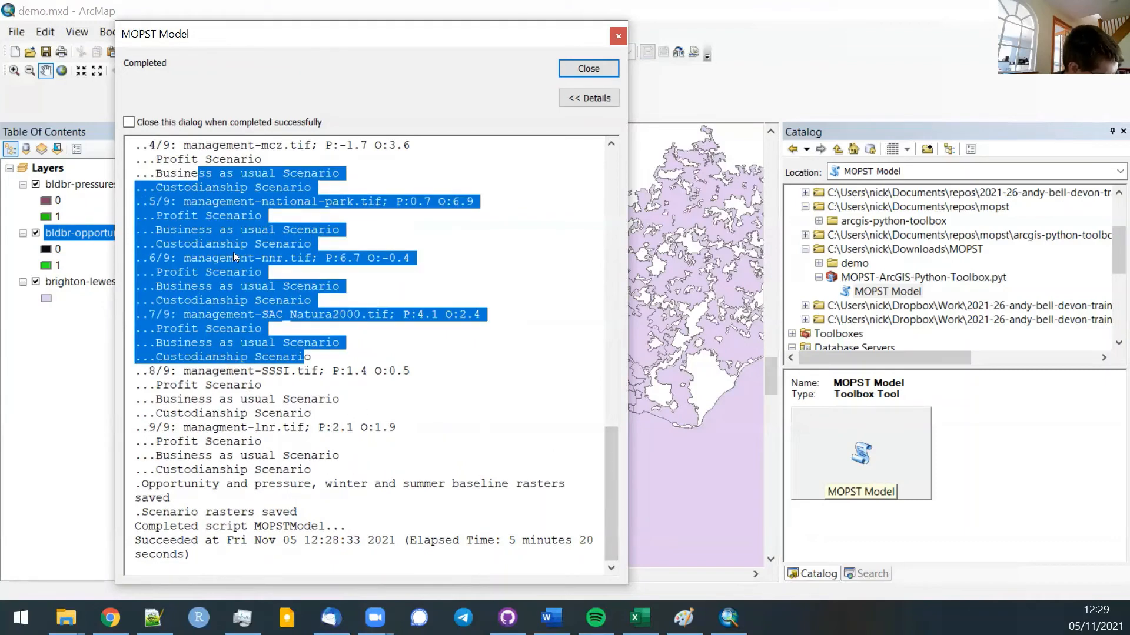
{"action": "left_click", "coordinate": [269, 356]}
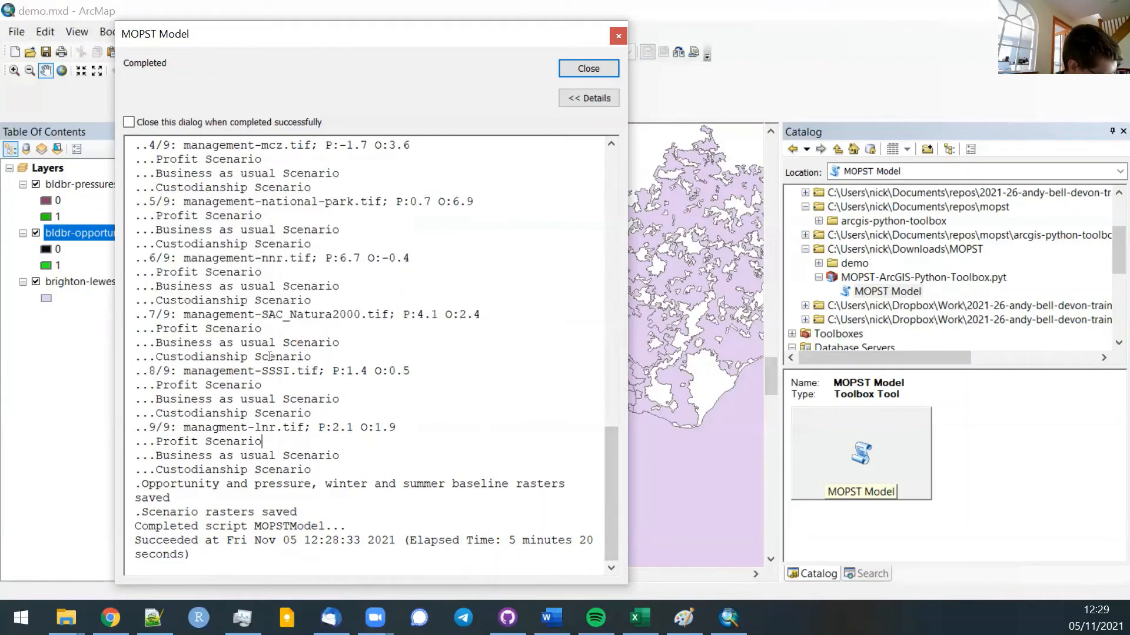
{"action": "left_click", "coordinate": [598, 70]}
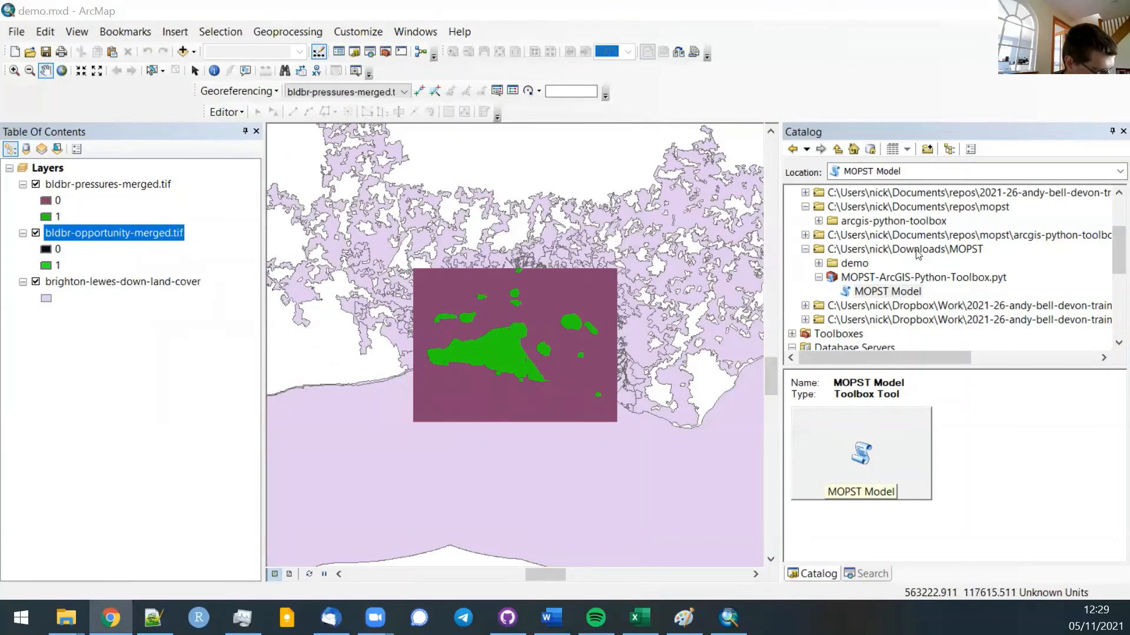
Expand the demo folder inside the MOPST folder and list the contents of output-files.gdb.
{"action": "left_click", "coordinate": [945, 250]}
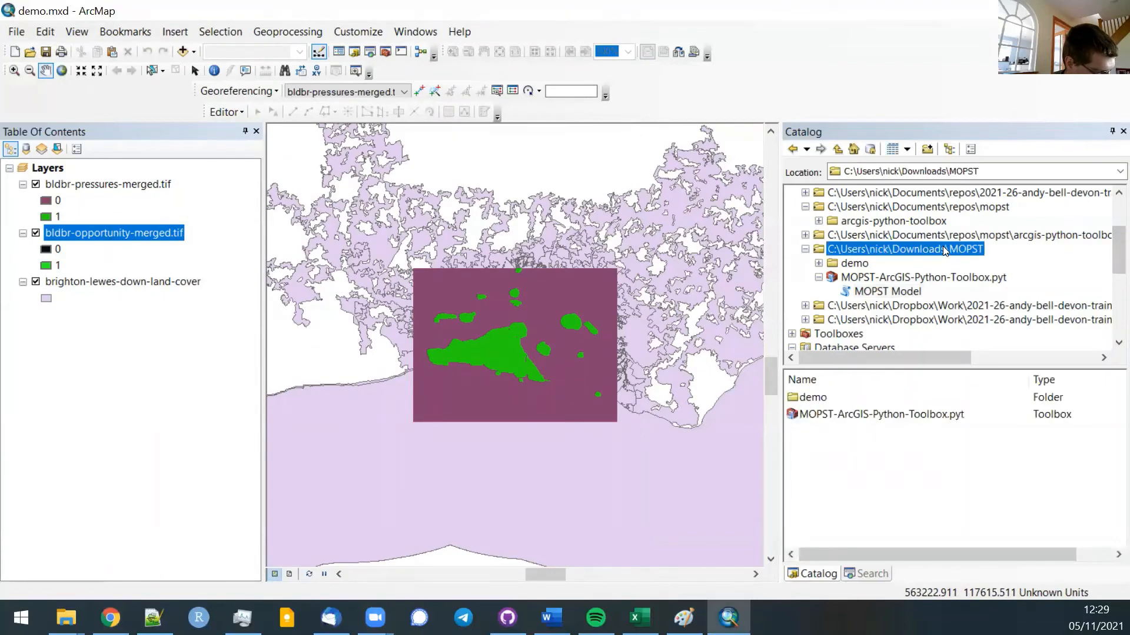
{"action": "left_click", "coordinate": [835, 264]}
{"action": "left_click", "coordinate": [819, 263]}
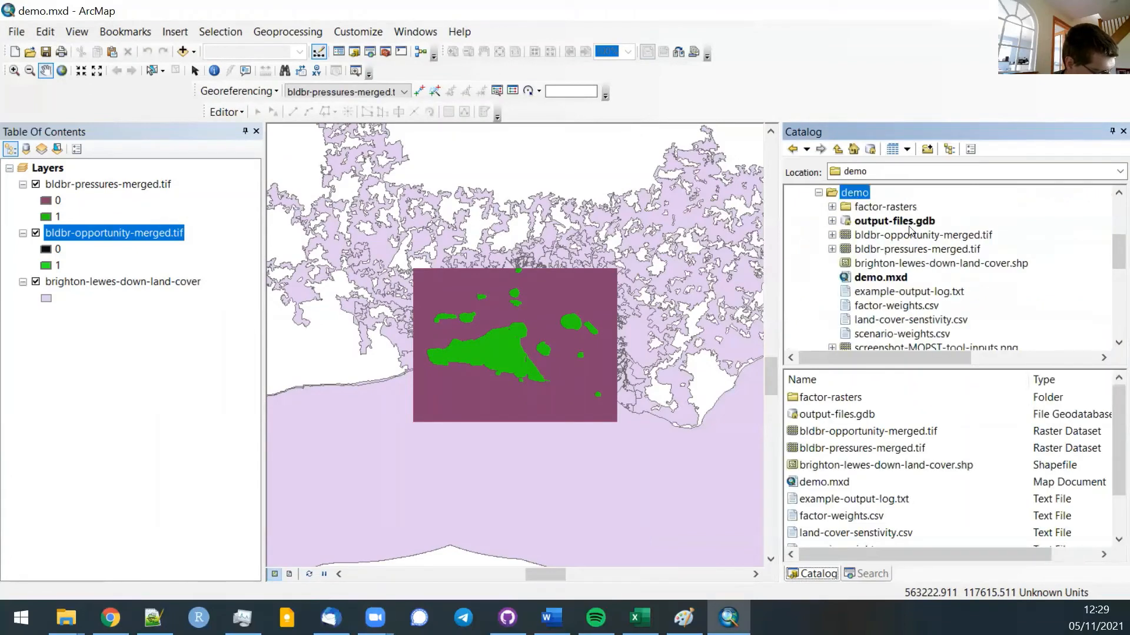
{"action": "left_click", "coordinate": [862, 224]}
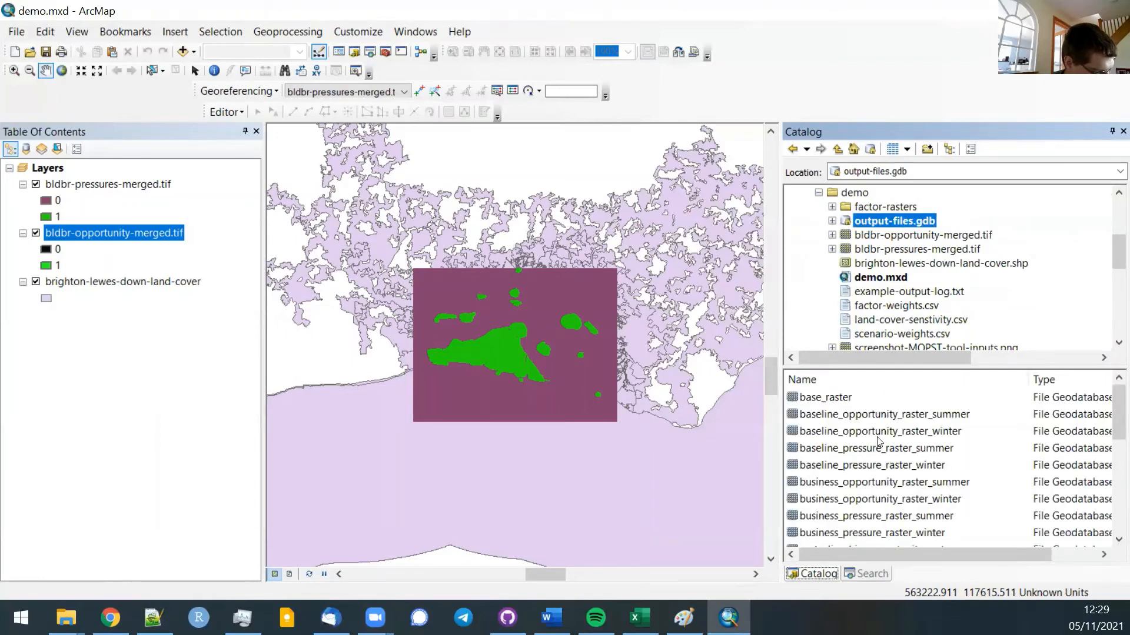
Look through the summer and winter opportunity and pressure rasters for the baseline and each scenario in output-files.gdb.
{"action": "scroll", "coordinate": [891, 436], "scroll_direction": "down", "scroll_amount": 5}
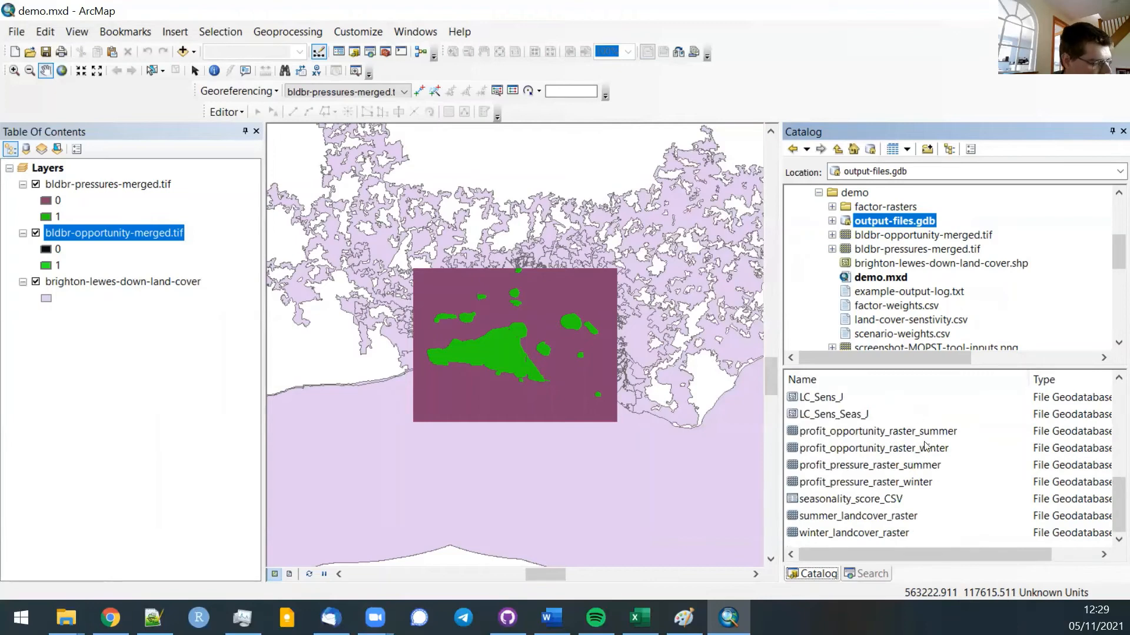
{"action": "scroll", "coordinate": [924, 446], "scroll_direction": "up", "scroll_amount": 5}
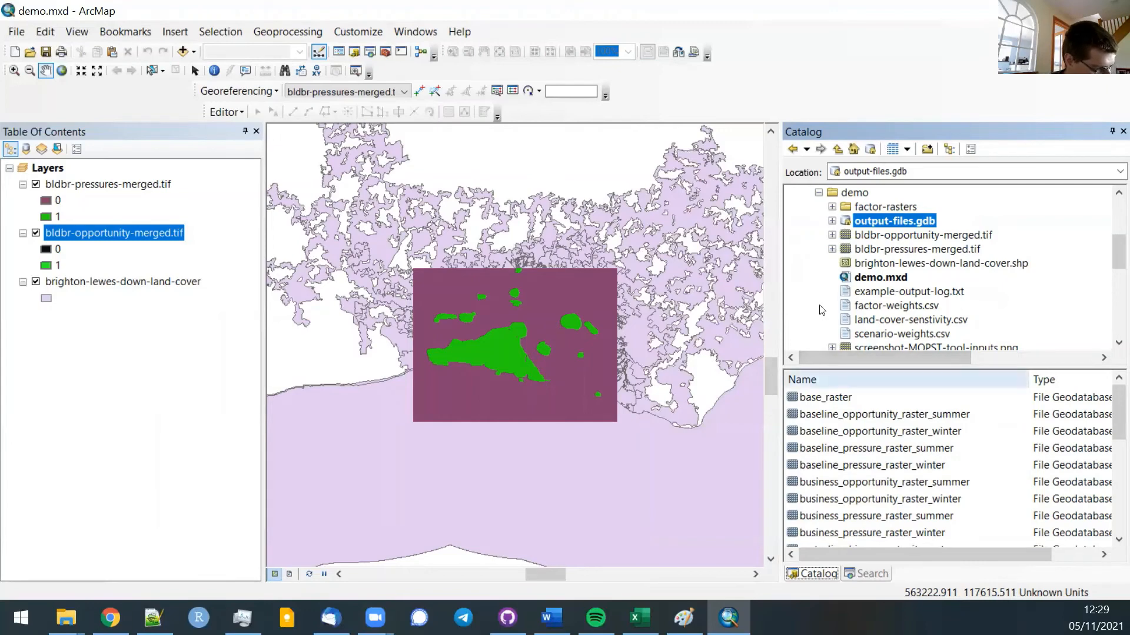
{"action": "left_click", "coordinate": [842, 420]}
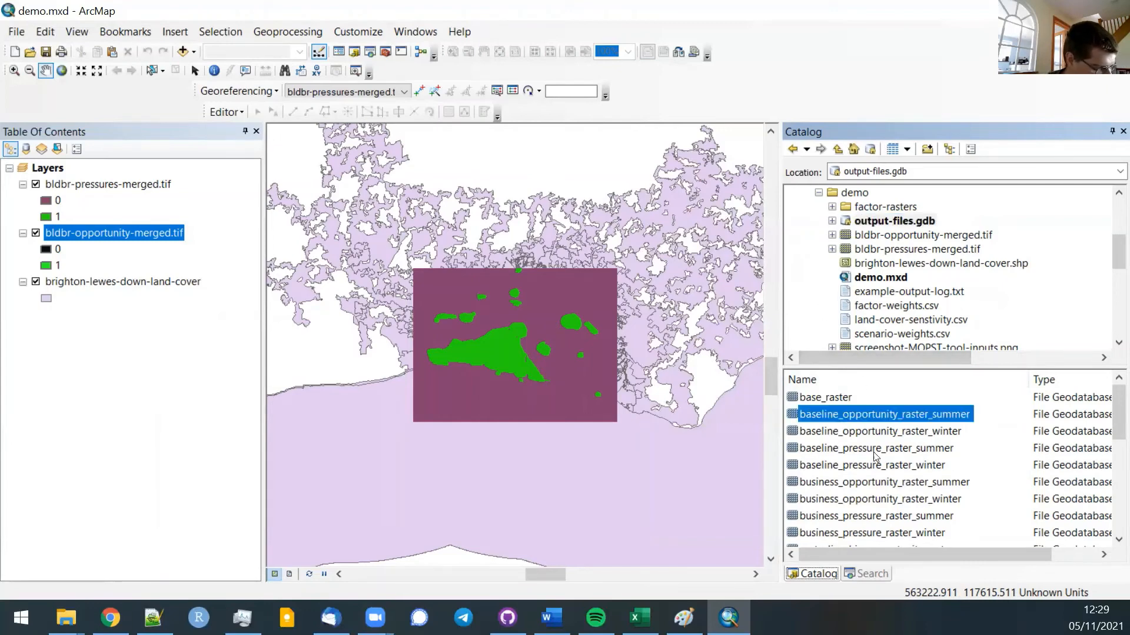
{"action": "scroll", "coordinate": [868, 448], "scroll_direction": "down", "scroll_amount": 1}
{"action": "scroll", "coordinate": [869, 448], "scroll_direction": "down", "scroll_amount": 1}
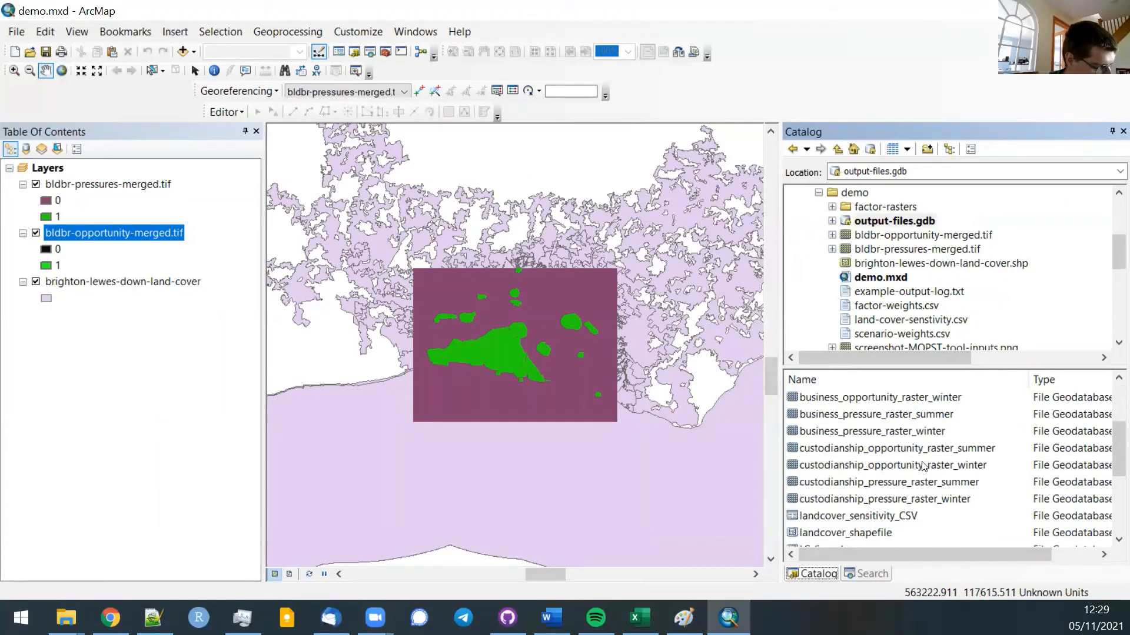
{"action": "left_click", "coordinate": [905, 403]}
{"action": "scroll", "coordinate": [1114, 438], "scroll_direction": "up", "scroll_amount": 1}
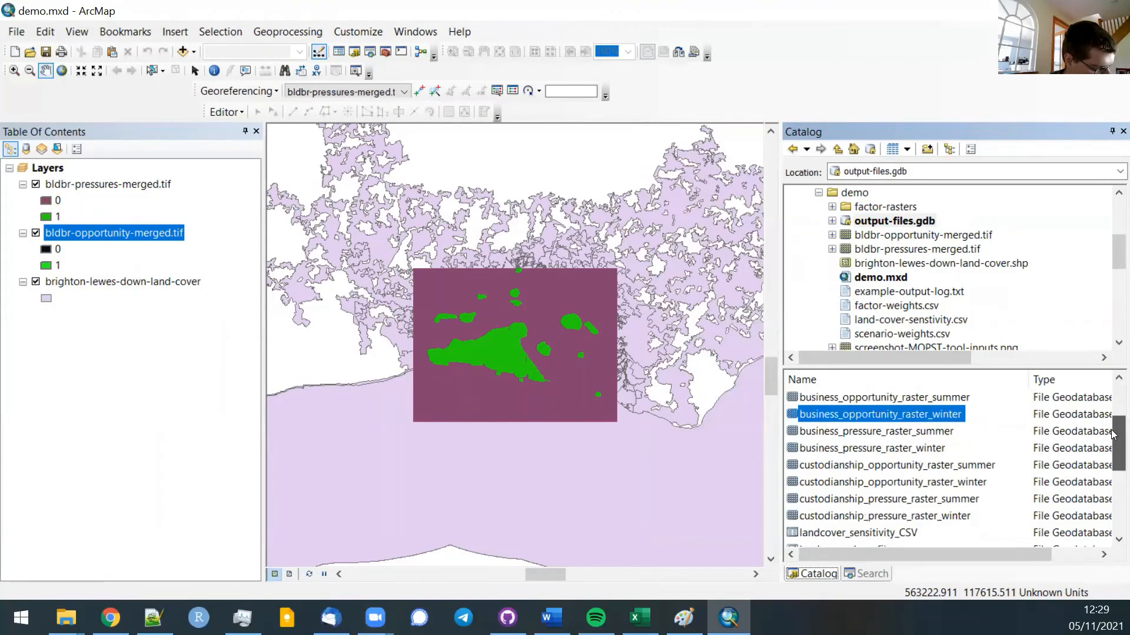
Browse output-files.gdb for the business scenario's opportunity and pressure rasters, comparing them with the baseline and custodianship entries.
{"action": "left_click", "coordinate": [841, 398]}
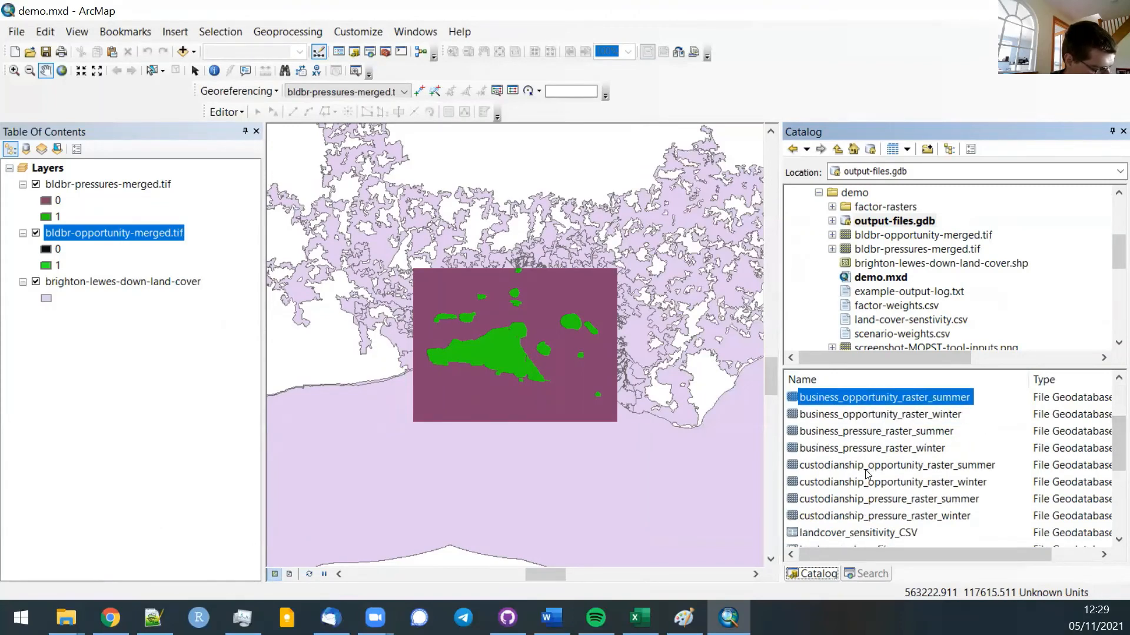
{"action": "scroll", "coordinate": [867, 472], "scroll_direction": "down", "scroll_amount": 3}
{"action": "scroll", "coordinate": [864, 452], "scroll_direction": "up", "scroll_amount": 3}
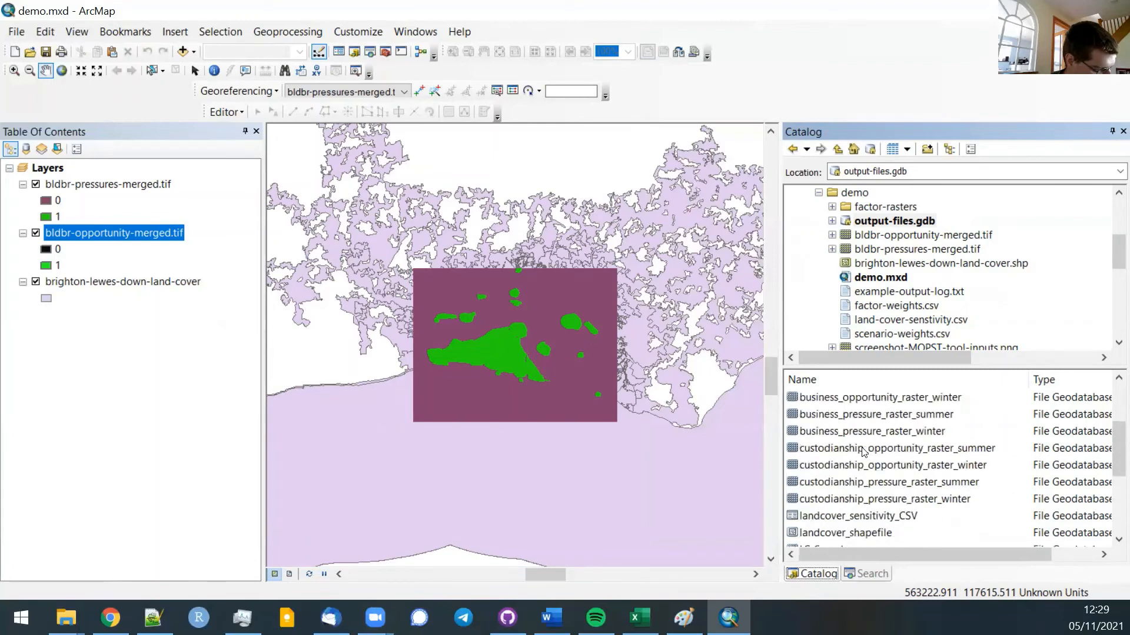
{"action": "scroll", "coordinate": [863, 450], "scroll_direction": "up", "scroll_amount": 2}
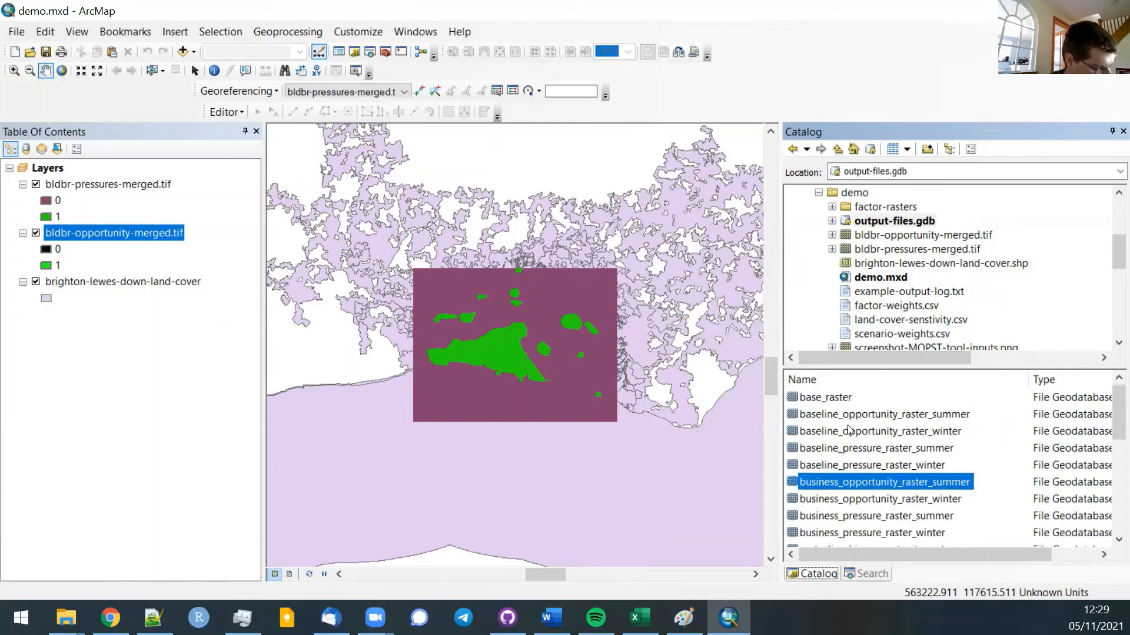
{"action": "left_click", "coordinate": [852, 480]}
{"action": "scroll", "coordinate": [863, 458], "scroll_direction": "down", "scroll_amount": 1}
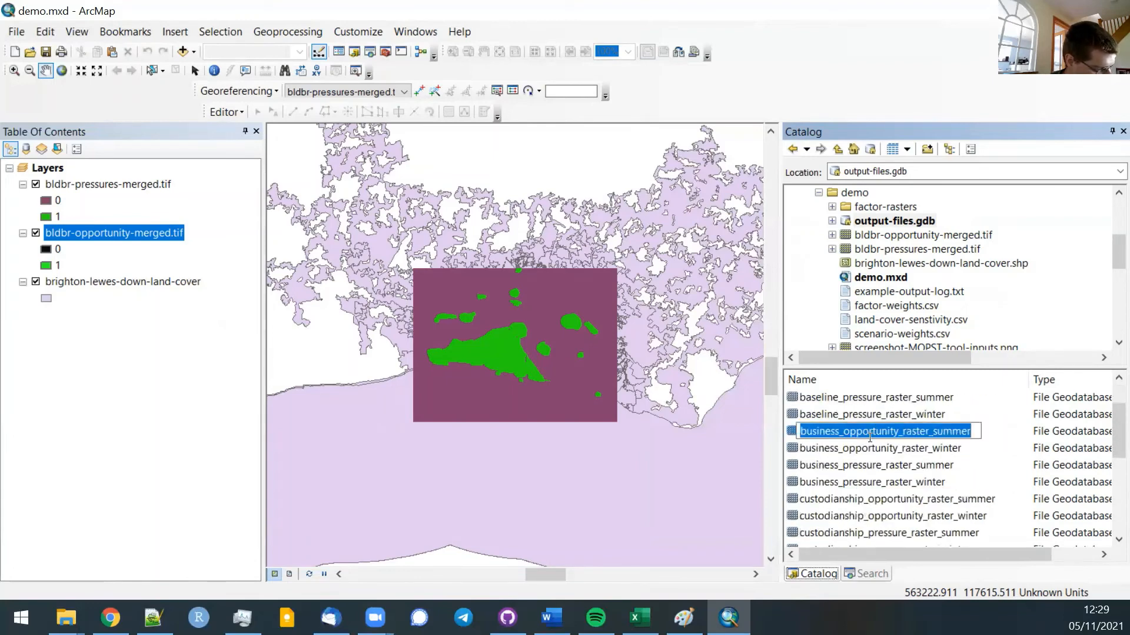
{"action": "key", "text": "Escape"}
{"action": "left_click", "coordinate": [872, 445]}
{"action": "left_click", "coordinate": [961, 437]}
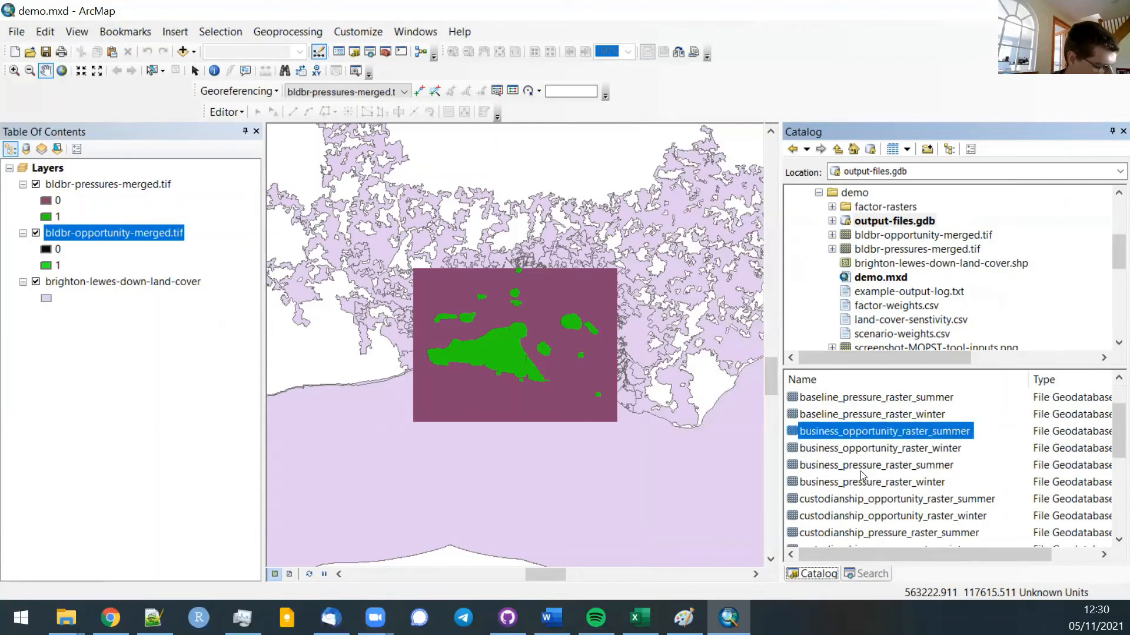
Add business_pressure_raster_summer from output-files.gdb to the map as the uppermost layer.
{"action": "left_click", "coordinate": [888, 468]}
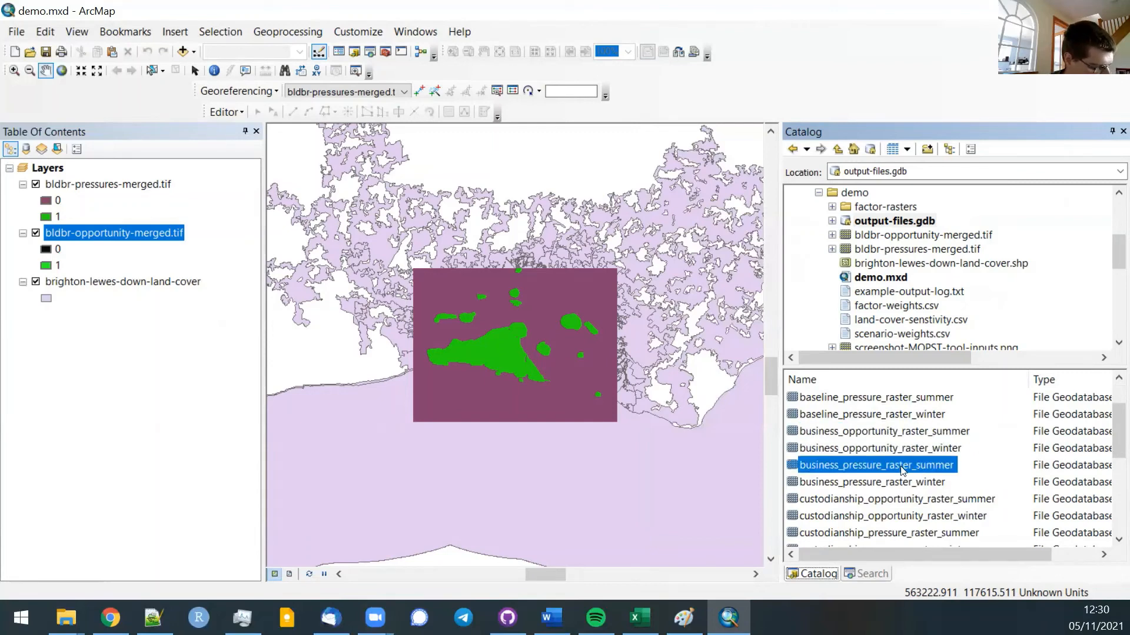
{"action": "double_click", "coordinate": [902, 469]}
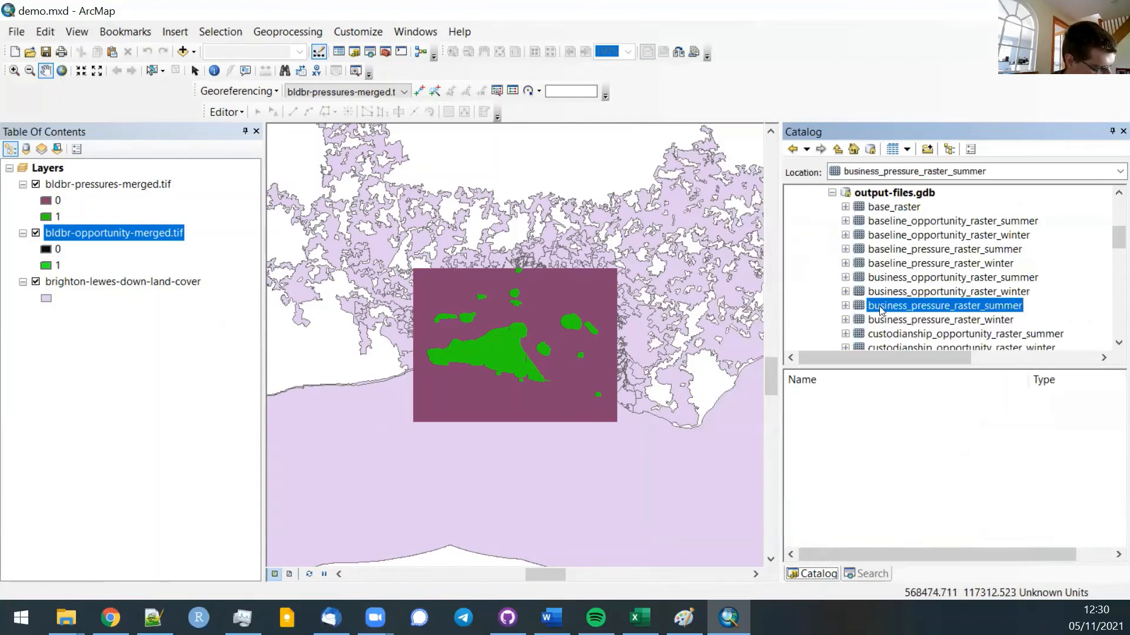
{"action": "mouse_move", "coordinate": [881, 310]}
{"action": "left_mouse_down"}
{"action": "mouse_move", "coordinate": [120, 228]}
{"action": "mouse_move", "coordinate": [121, 176]}
{"action": "left_mouse_up"}
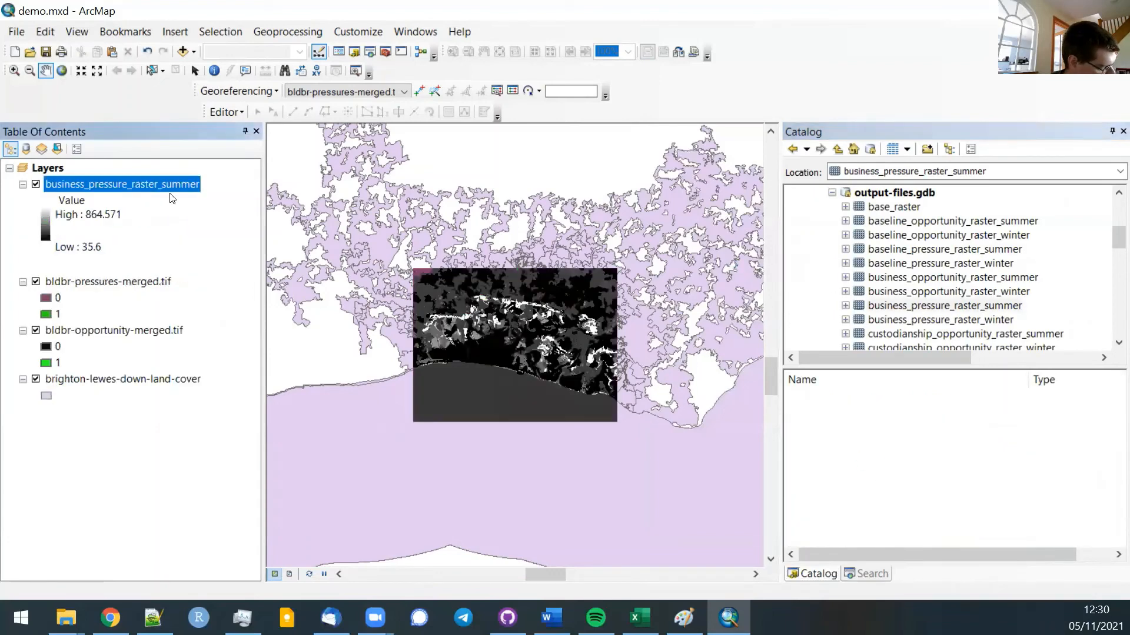
Hide the bldbr-pressures-merged.tif, bldbr-opportunity-merged.tif and brighton-lewes-down-land-cover layers so only the summer business pressure raster is displayed.
{"action": "scroll", "coordinate": [466, 342], "scroll_direction": "down", "scroll_amount": 3}
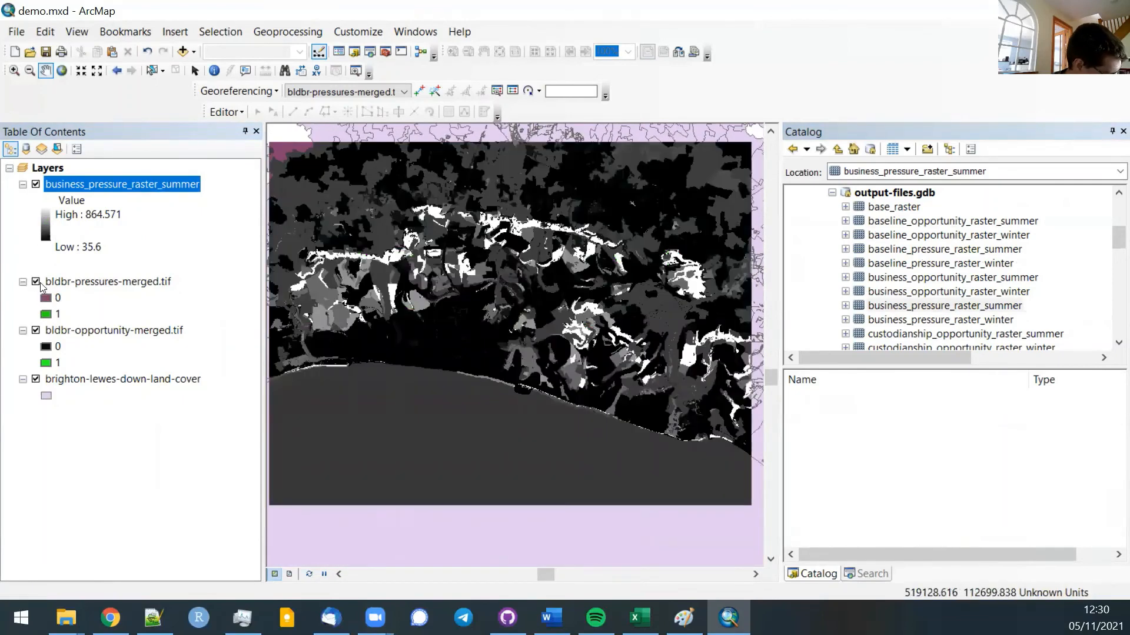
{"action": "left_click", "coordinate": [36, 282]}
{"action": "left_click", "coordinate": [36, 331]}
{"action": "left_click", "coordinate": [36, 380]}
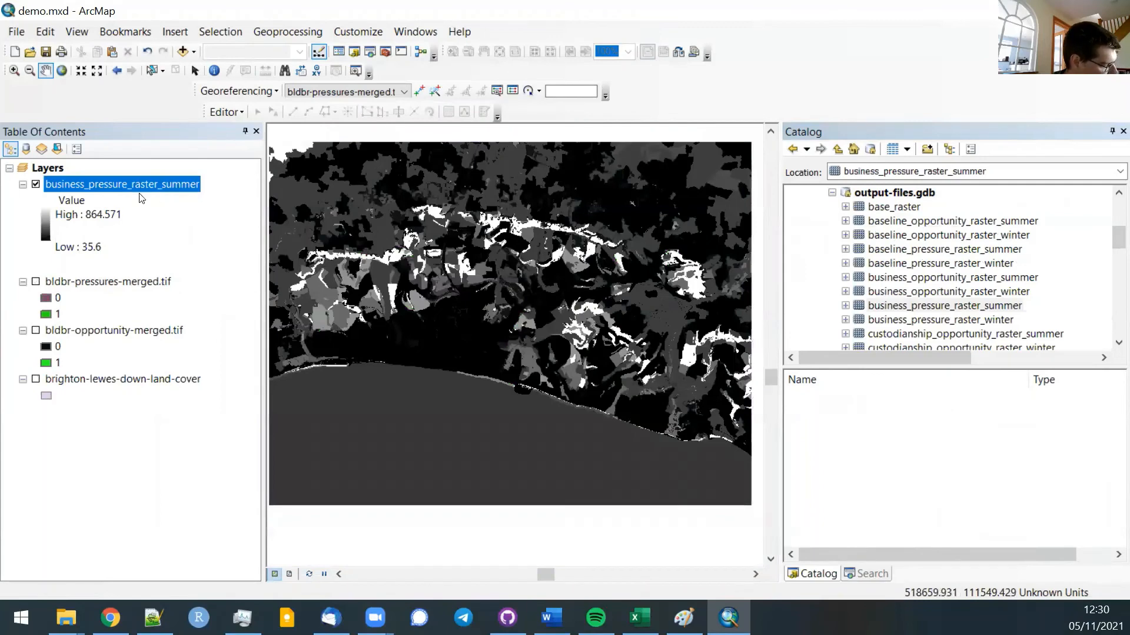
Add business_pressure_raster_winter above the summer raster and switch its visibility off and on to compare the two seasons.
{"action": "left_click", "coordinate": [923, 320]}
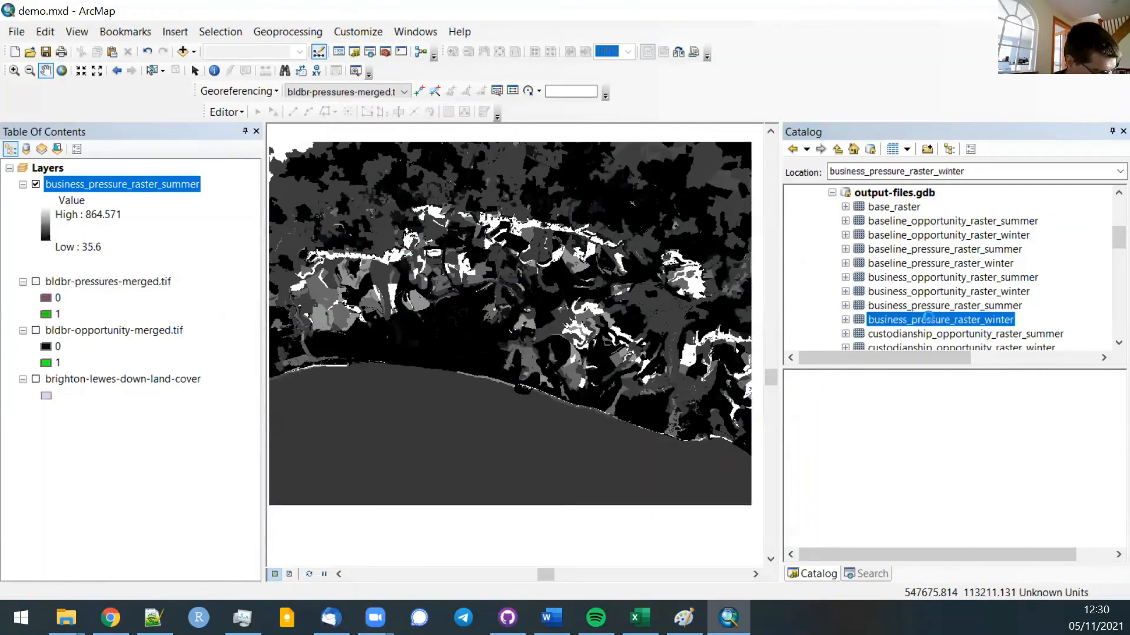
{"action": "left_click_drag", "start_coordinate": [941, 320], "coordinate": [113, 174]}
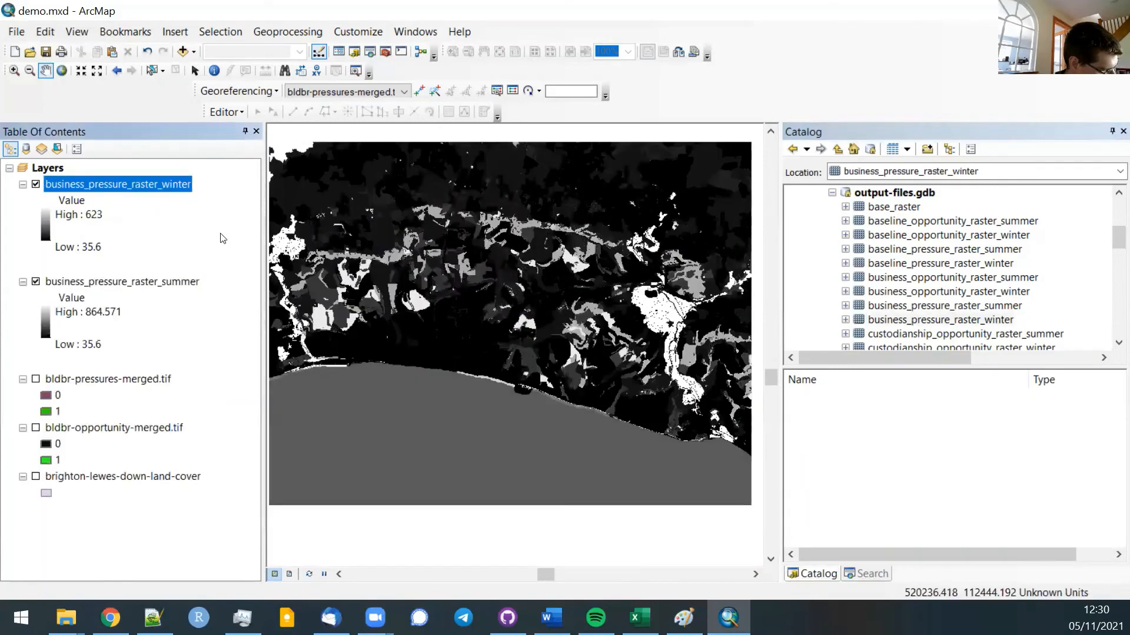
{"action": "left_click", "coordinate": [35, 185]}
{"action": "left_click", "coordinate": [36, 185]}
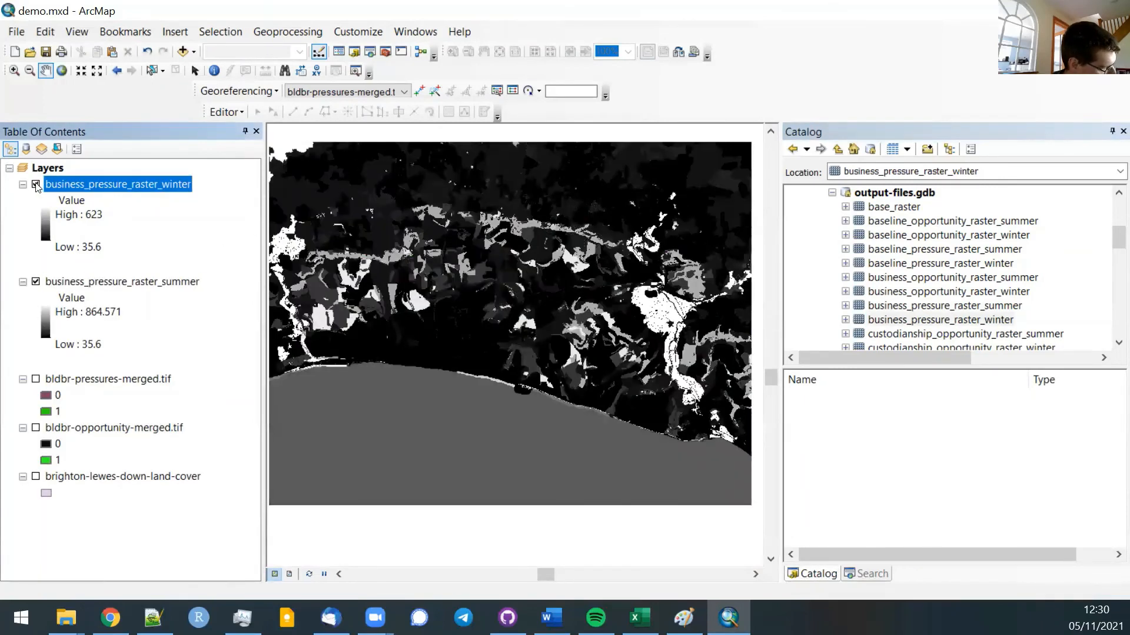
{"action": "left_click", "coordinate": [35, 185]}
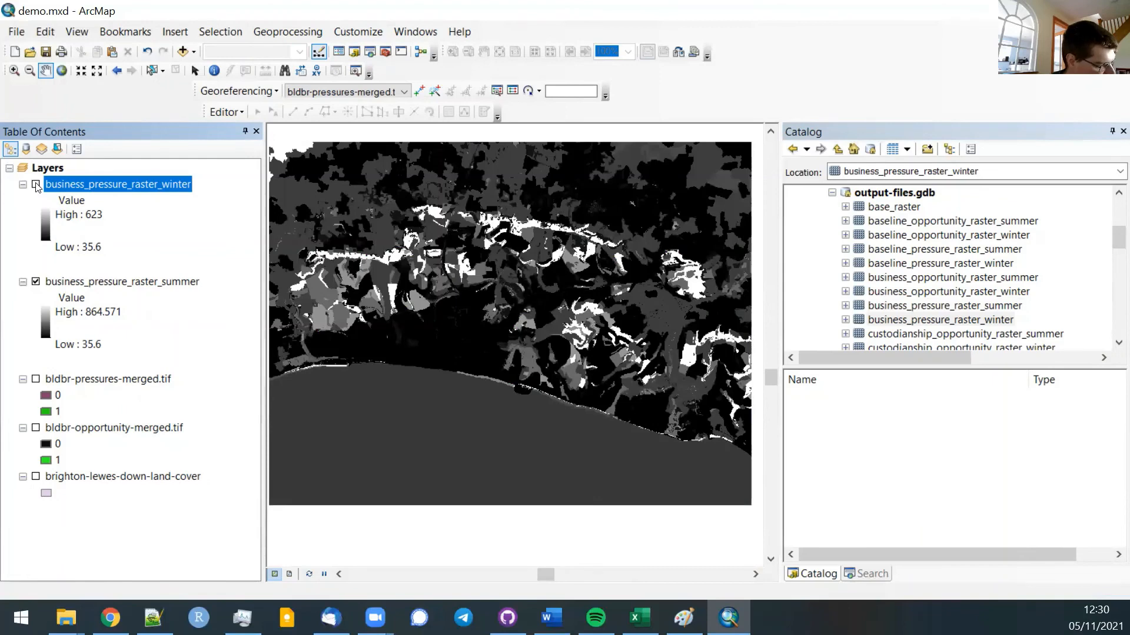
{"action": "left_click", "coordinate": [36, 184]}
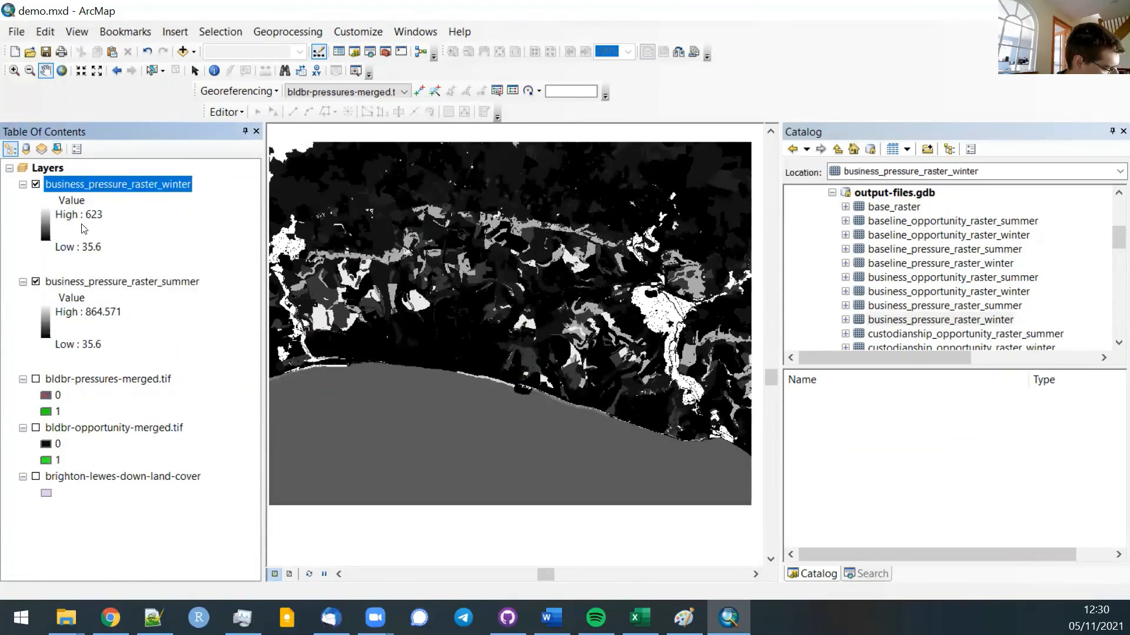
Locate the profit scenario's opportunity and pressure rasters in output-files.gdb.
{"action": "scroll", "coordinate": [880, 272], "scroll_direction": "down", "scroll_amount": 2}
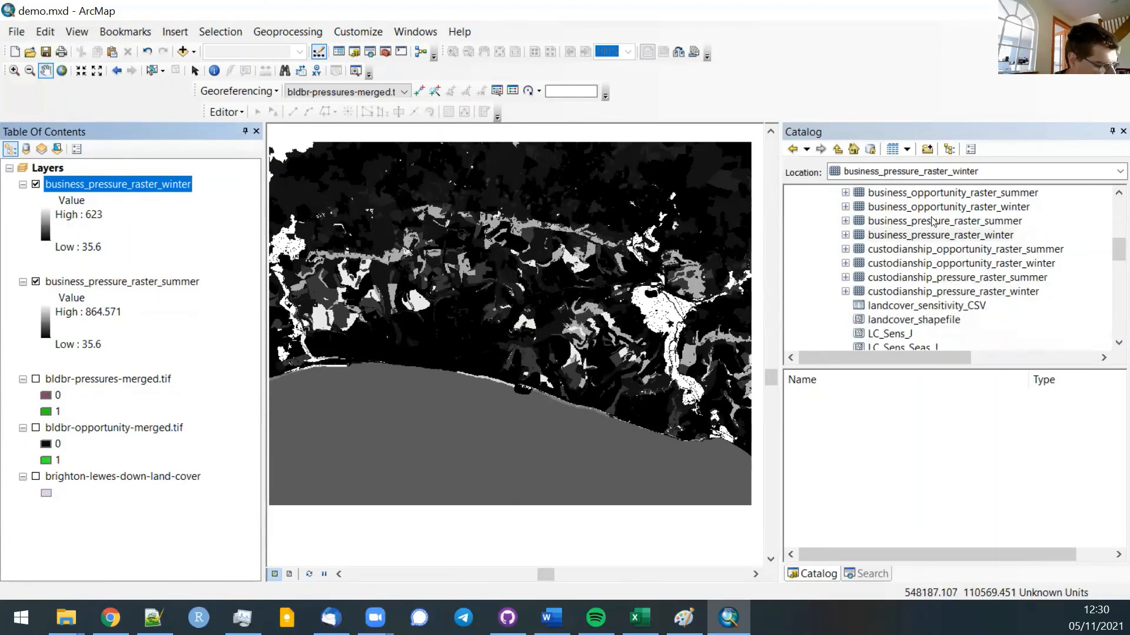
{"action": "scroll", "coordinate": [936, 290], "scroll_direction": "down", "scroll_amount": 1}
{"action": "scroll", "coordinate": [936, 289], "scroll_direction": "down", "scroll_amount": 2}
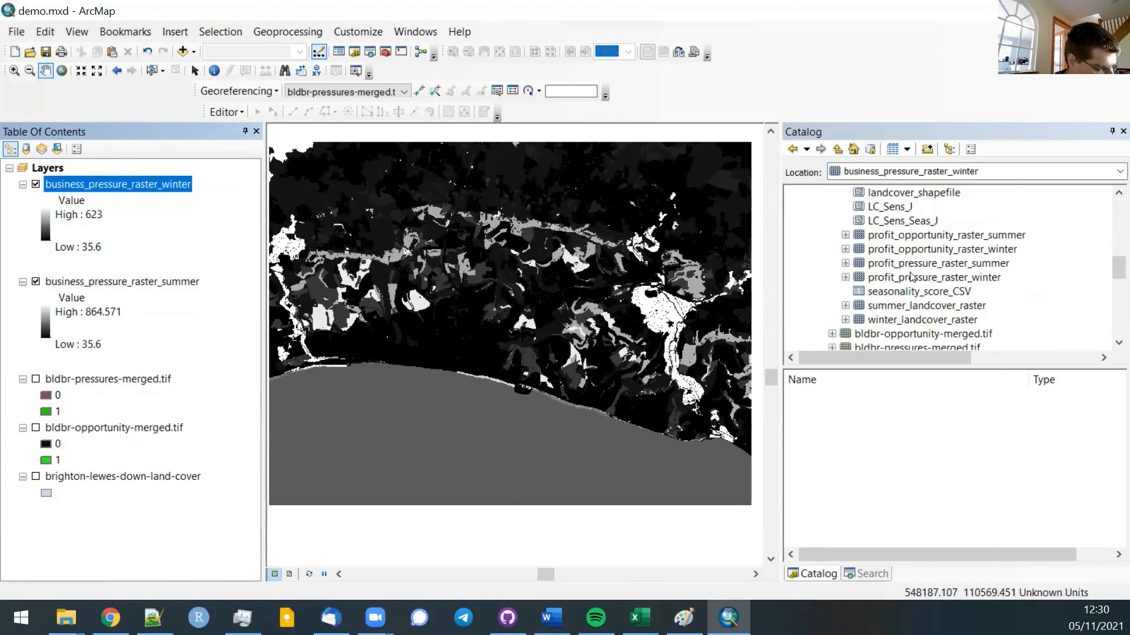